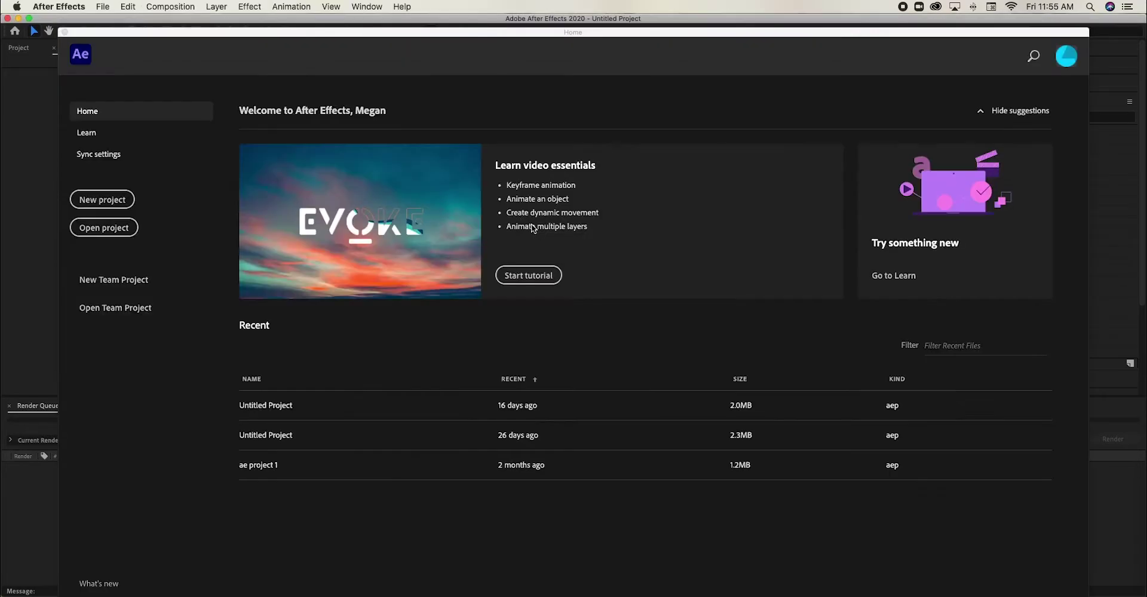
# - Start a new project and create a composition named "layer" with a white (FFFFFF) background
pyautogui.click(113, 201)
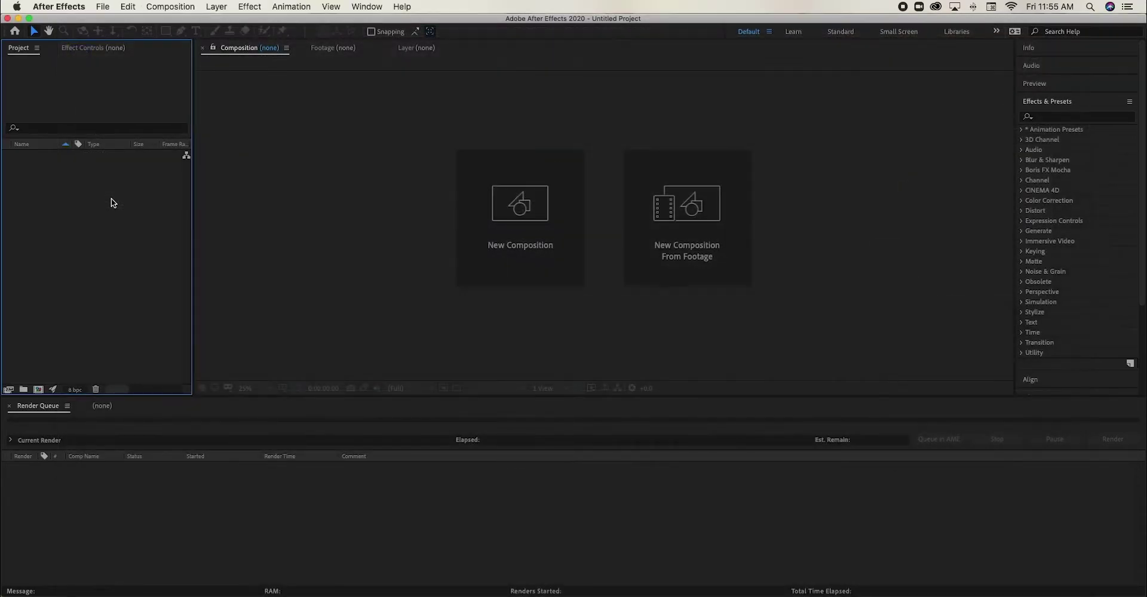
pyautogui.click(103, 407)
pyautogui.click(473, 267)
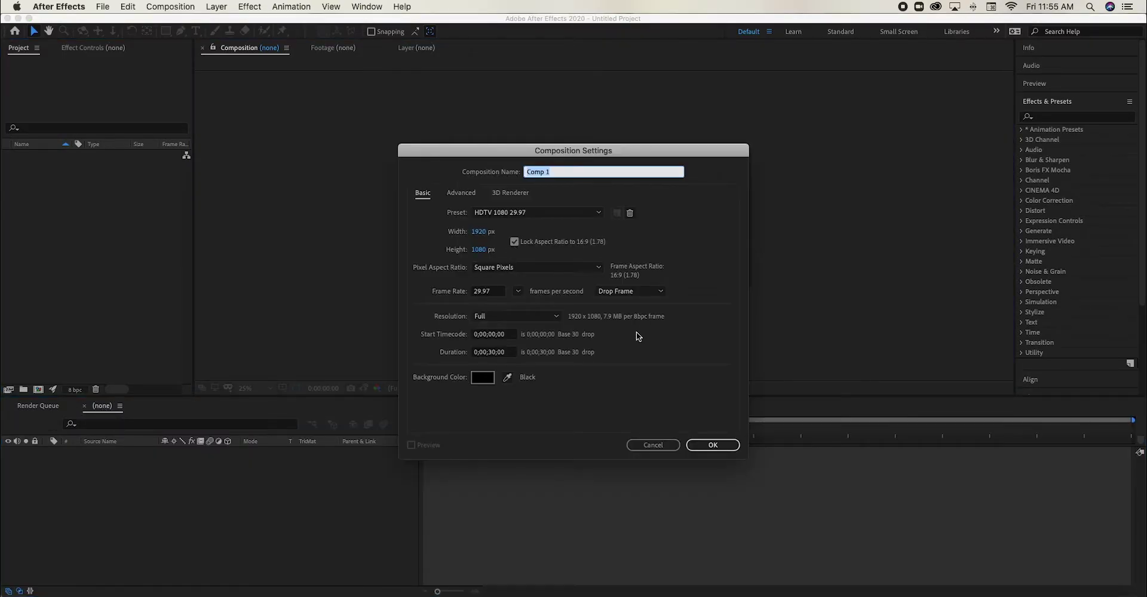
pyautogui.write('layer')
pyautogui.click(483, 376)
pyautogui.moveTo(475, 375); pyautogui.dragTo(399, 215)
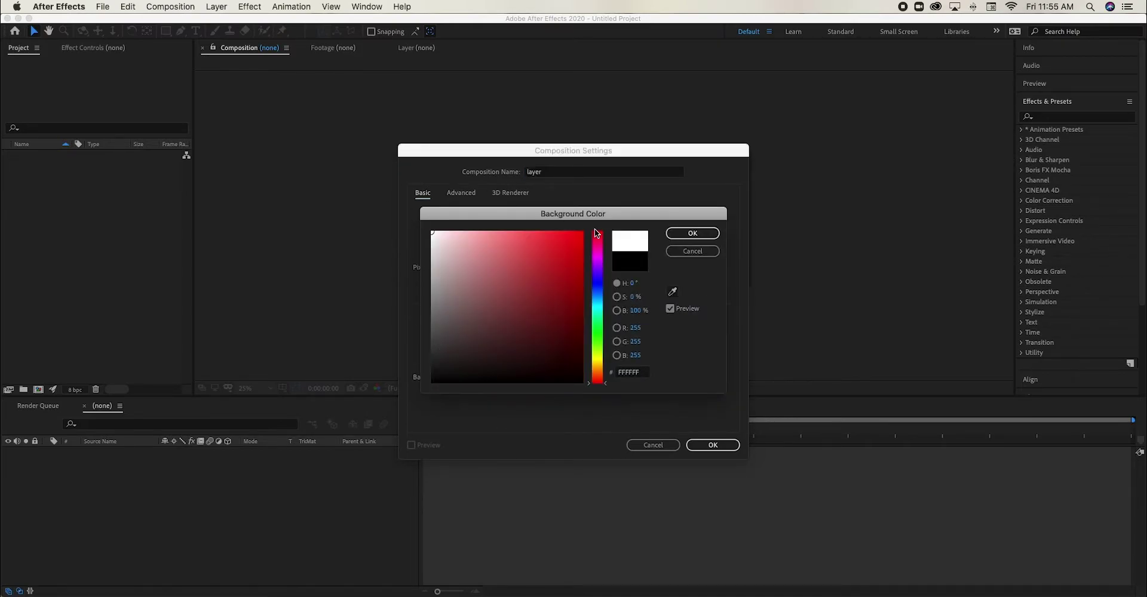
pyautogui.click(692, 233)
pyautogui.click(712, 444)
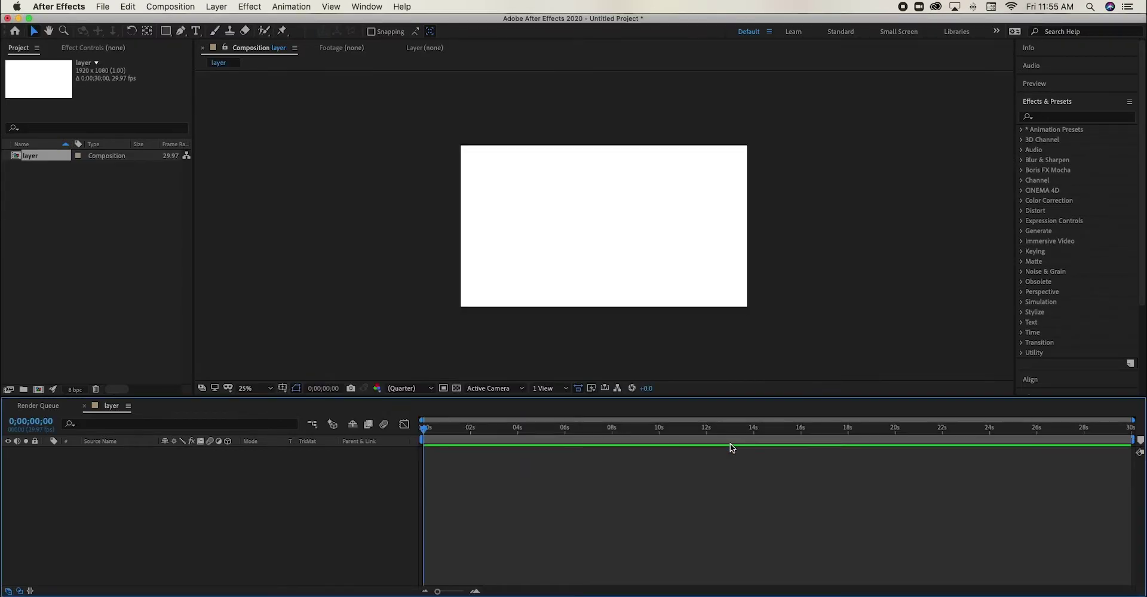
# - Add a new 1920 x 1080 px solid layer coloured white (FFFFFF) to the composition
pyautogui.click(263, 387)
pyautogui.click(263, 189)
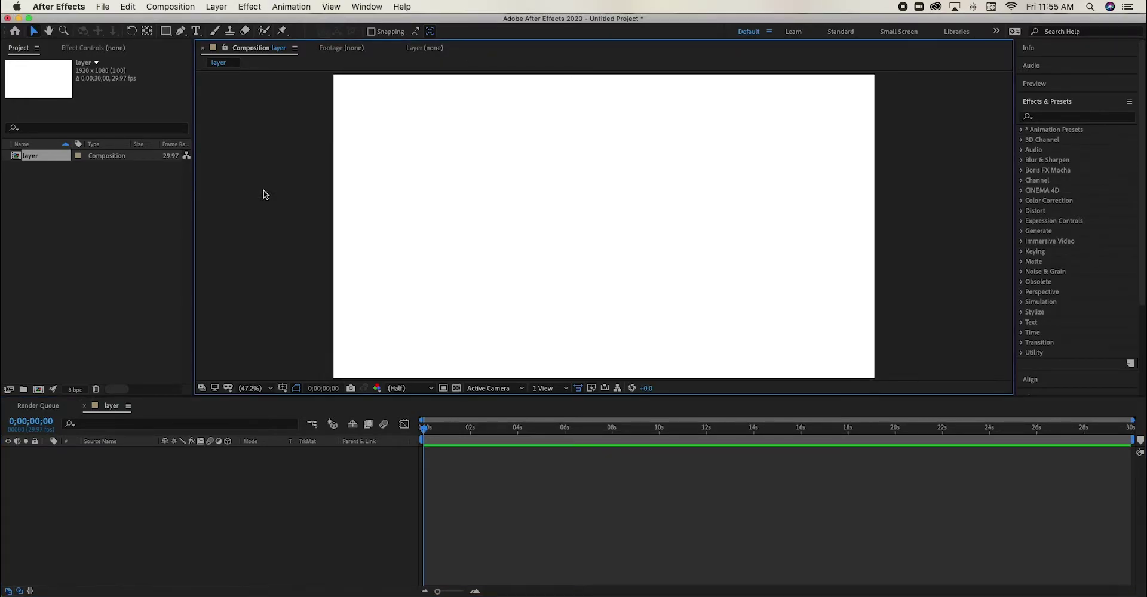
pyautogui.click(225, 4)
pyautogui.moveTo(275, 21)
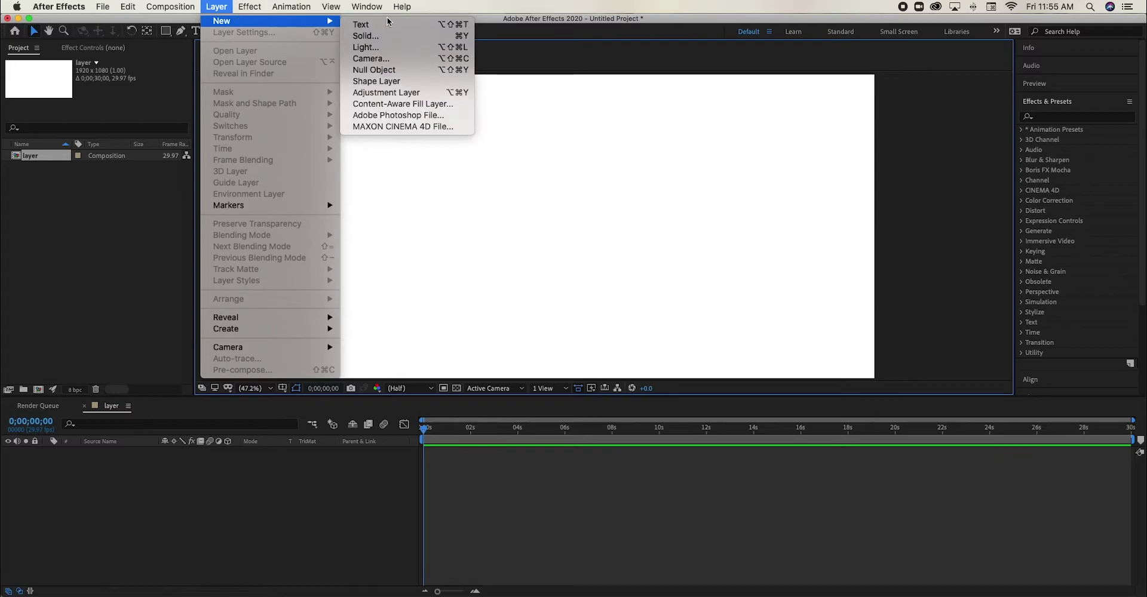
pyautogui.click(391, 38)
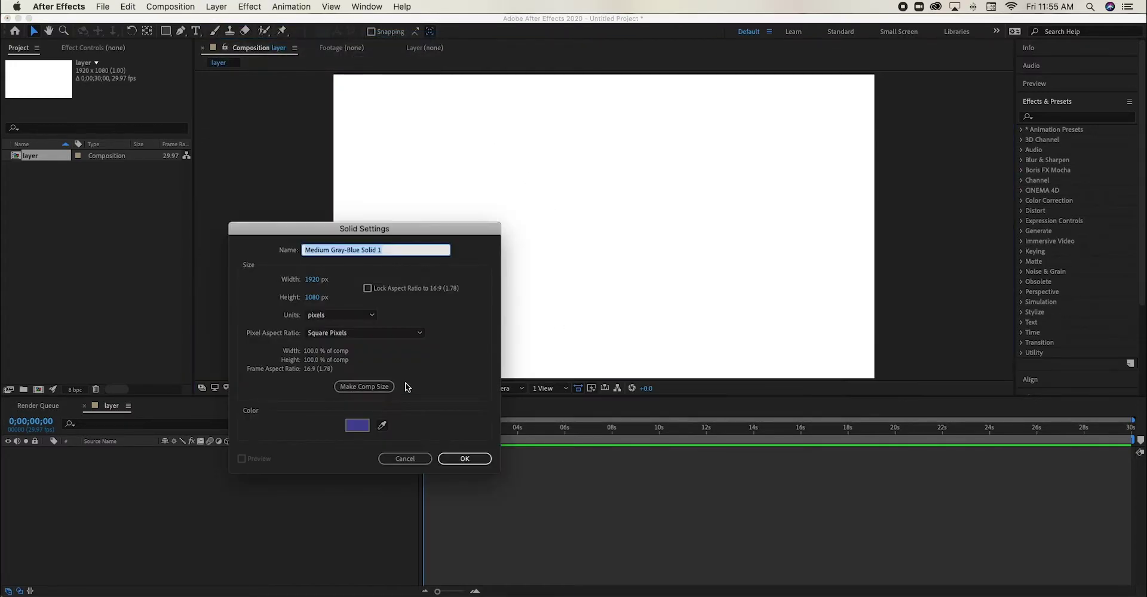
pyautogui.click(357, 427)
pyautogui.moveTo(466, 301); pyautogui.dragTo(384, 167)
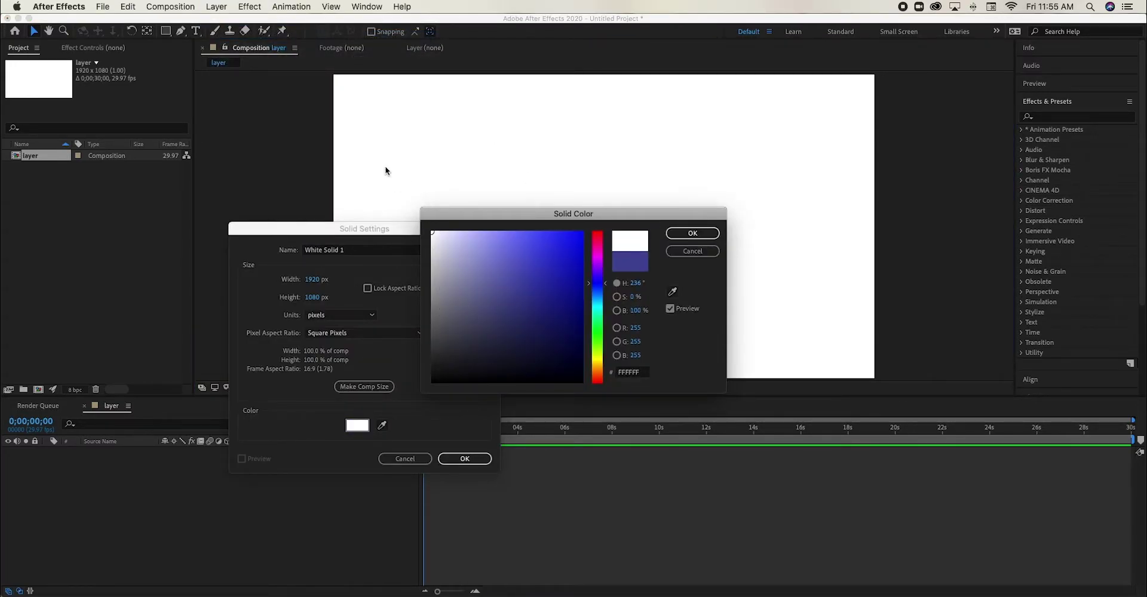
pyautogui.click(692, 233)
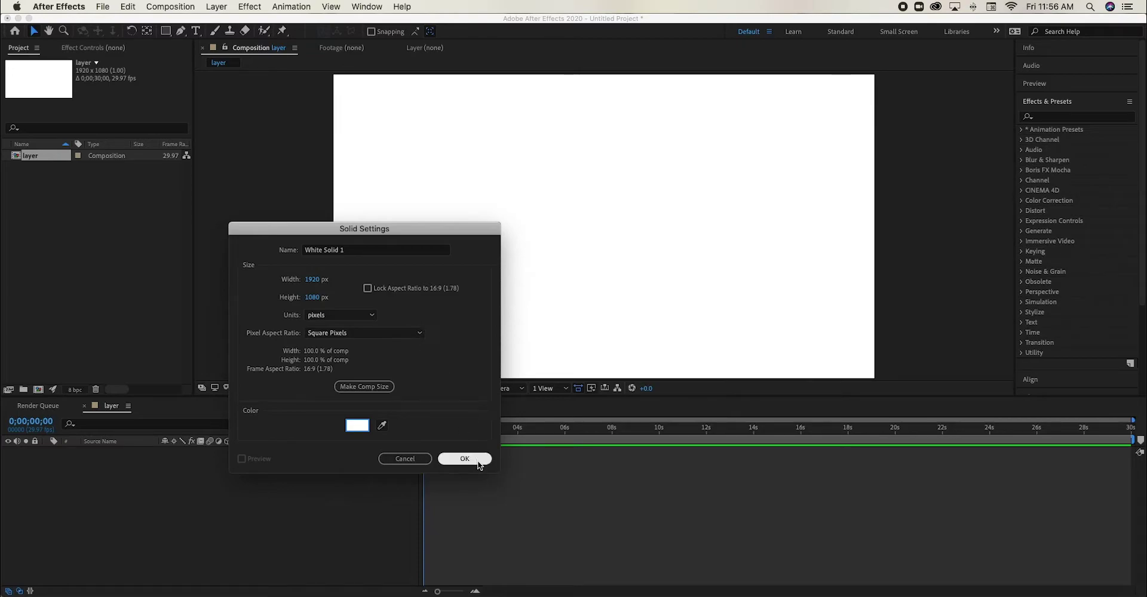
pyautogui.click(478, 460)
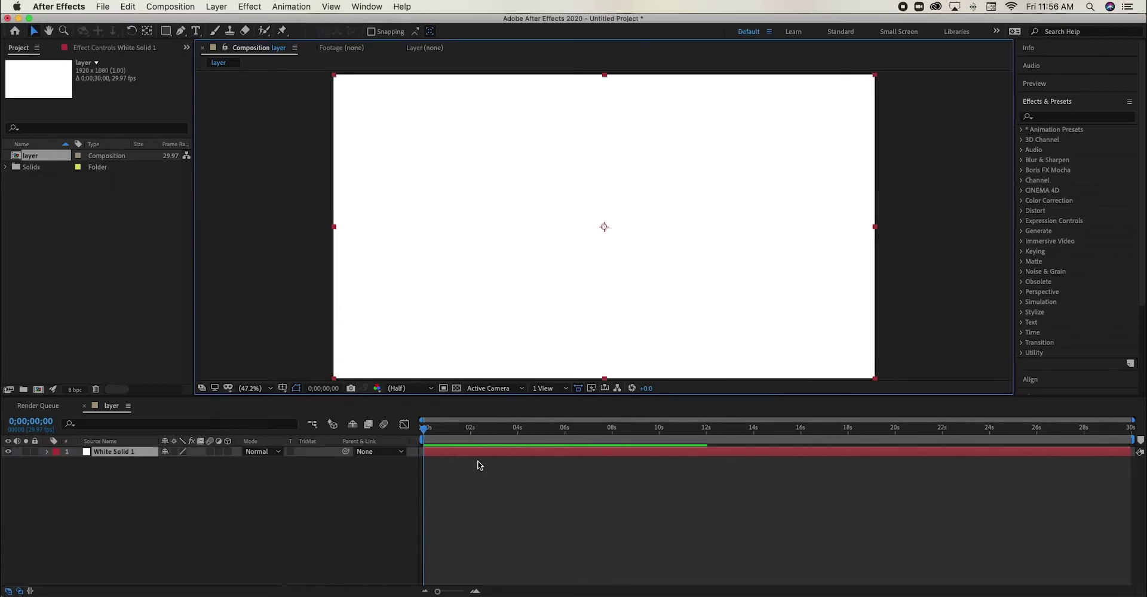
# - Open the white solid for painting with the Brush tool, using black as the foreground color
pyautogui.click(215, 34)
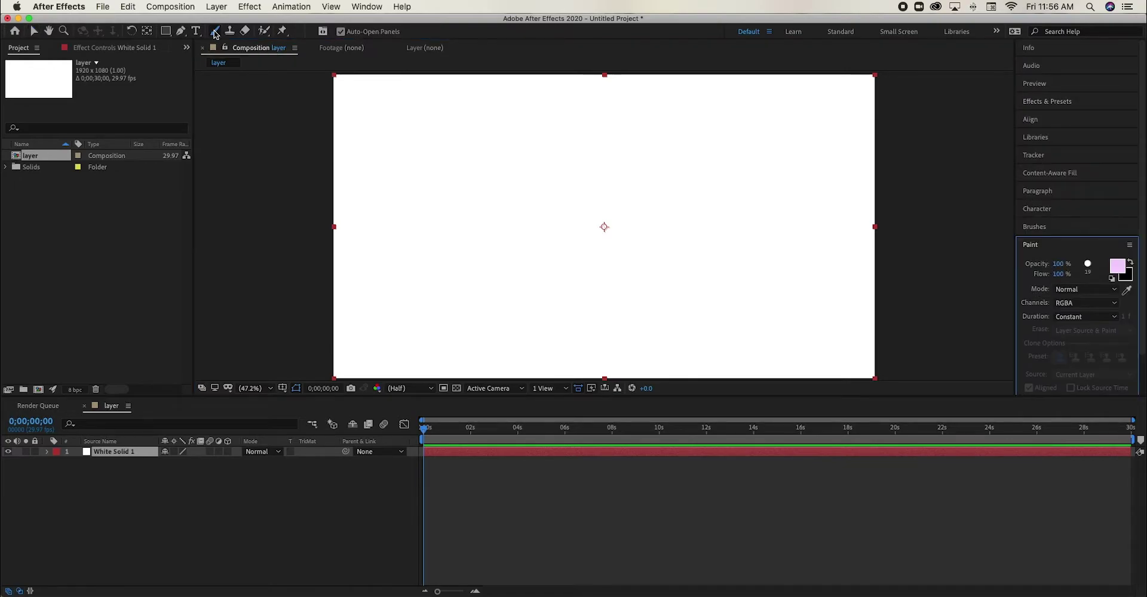
pyautogui.doubleClick(604, 245)
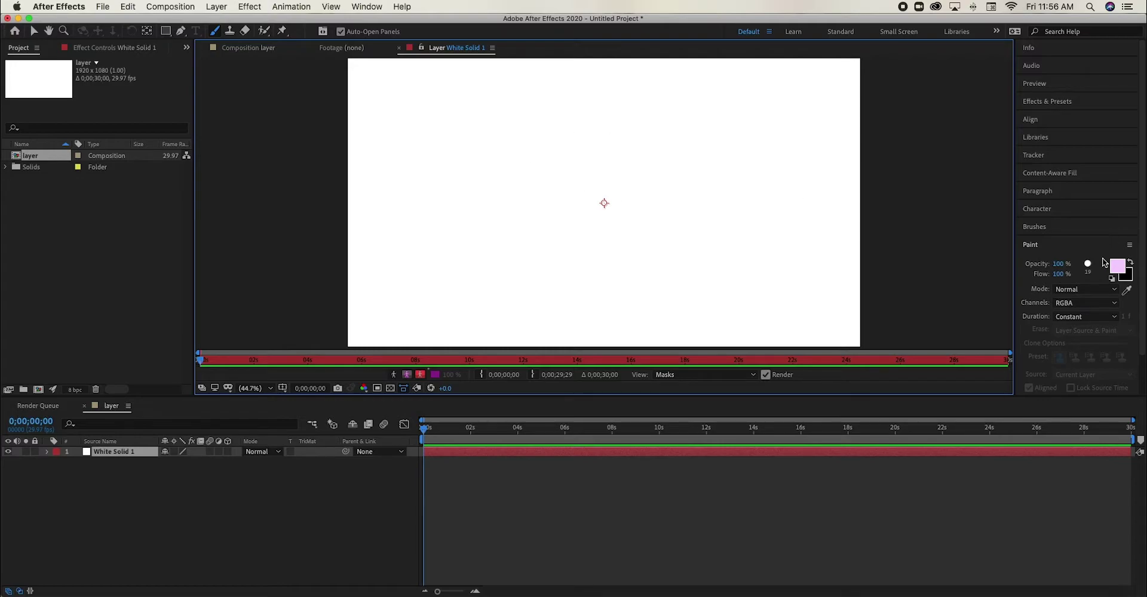
pyautogui.click(1130, 262)
# - Paint two black freehand test strokes on the white solid and undo both
pyautogui.moveTo(518, 158)
pyautogui.mouseDown()
pyautogui.moveTo(594, 185)
pyautogui.moveTo(526, 236)
pyautogui.moveTo(683, 307)
pyautogui.mouseUp()
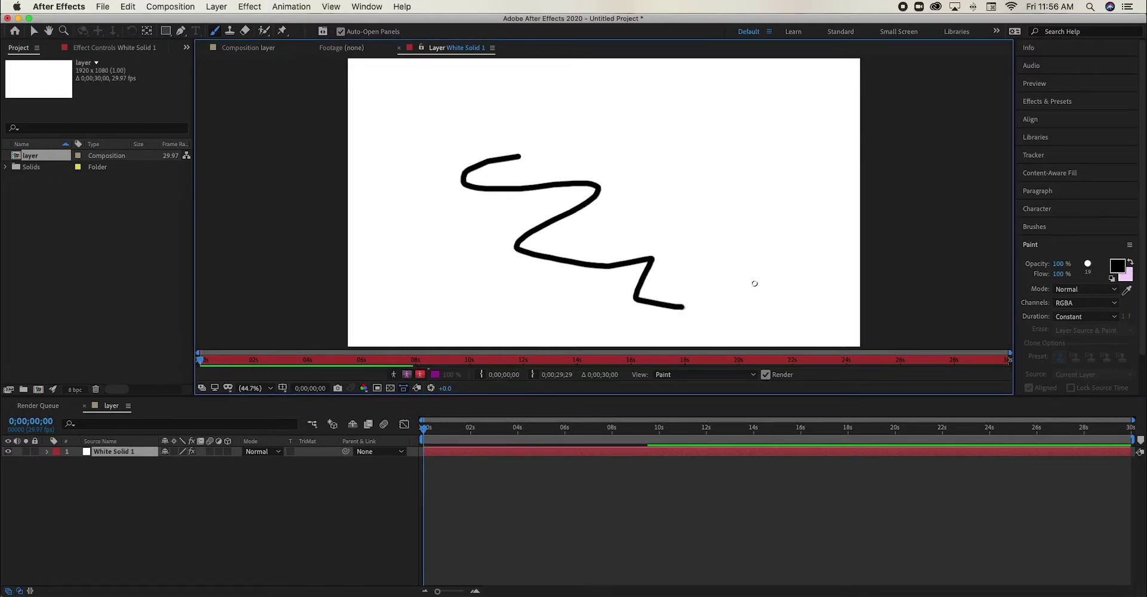
pyautogui.moveTo(561, 107)
pyautogui.mouseDown()
pyautogui.moveTo(593, 171)
pyautogui.moveTo(611, 110)
pyautogui.moveTo(602, 157)
pyautogui.mouseUp()
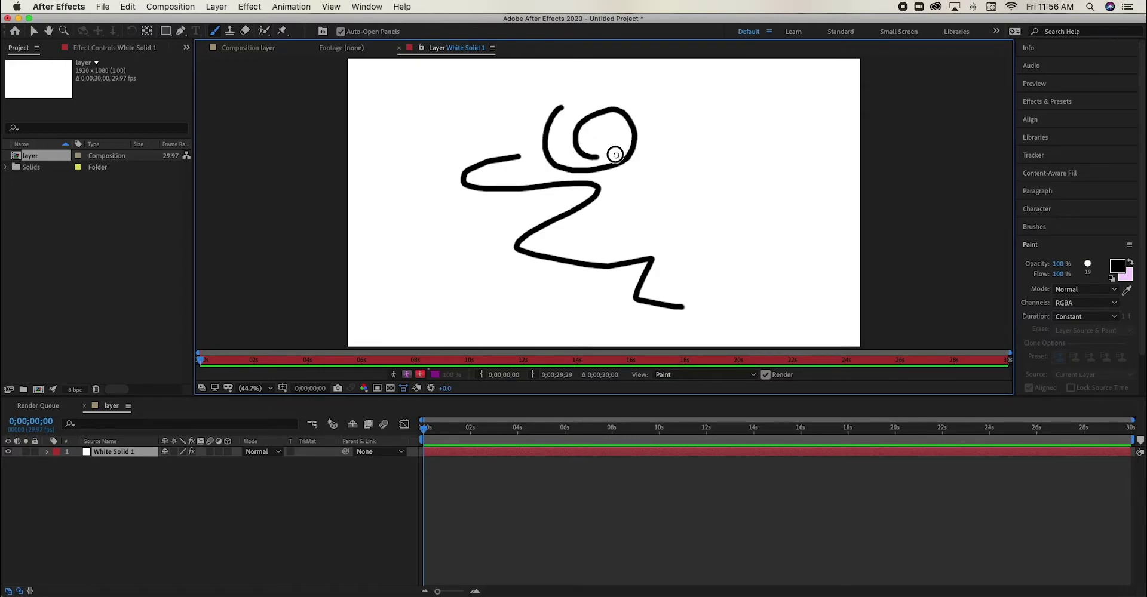
pyautogui.press('super+z')
pyautogui.press('super+z')
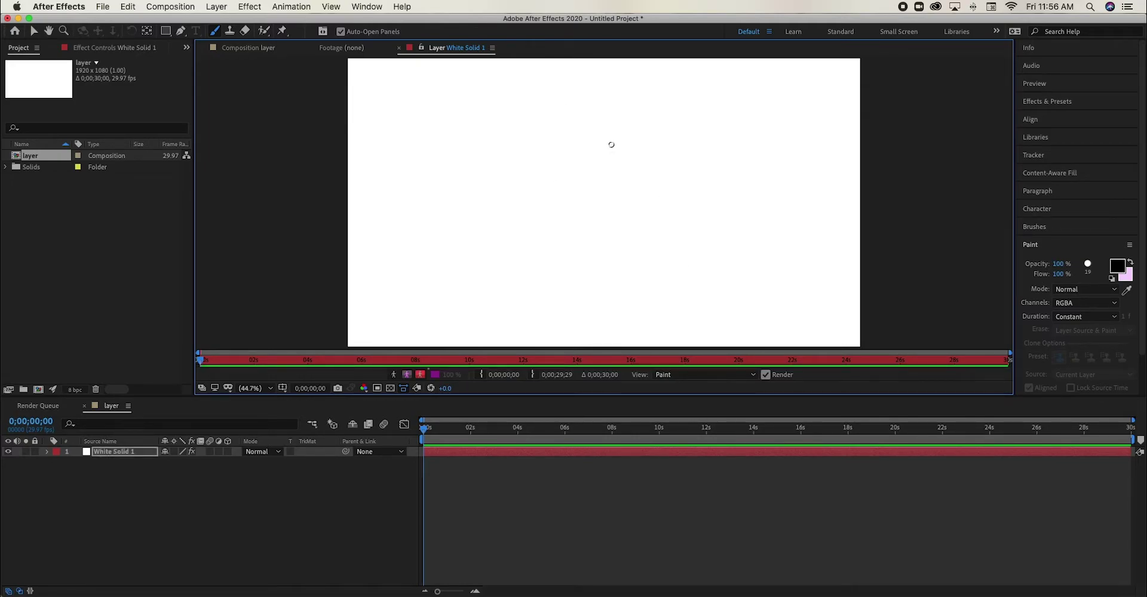
# - Choose the hard round 13 px brush tip
pyautogui.click(1088, 270)
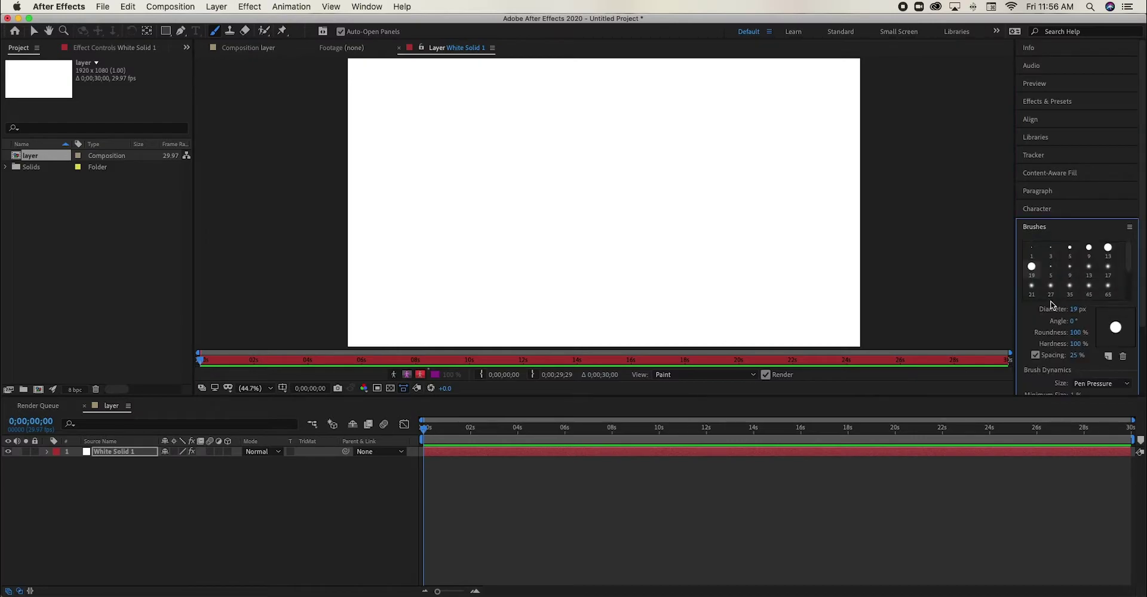
pyautogui.click(1108, 251)
pyautogui.click(1089, 229)
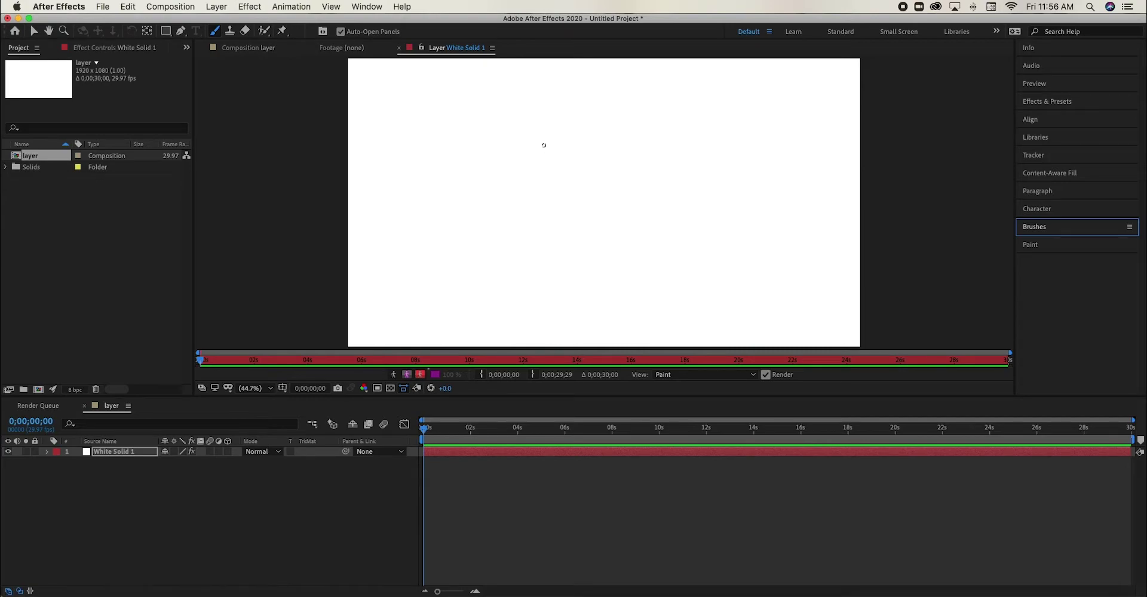
# - Paint a black spiral near the middle of the solid and expand the layer's Paint effect to list its strokes
pyautogui.moveTo(543, 146)
pyautogui.mouseDown()
pyautogui.moveTo(522, 187)
pyautogui.moveTo(591, 218)
pyautogui.moveTo(618, 157)
pyautogui.moveTo(554, 152)
pyautogui.moveTo(564, 172)
pyautogui.mouseUp()
pyautogui.click(47, 452)
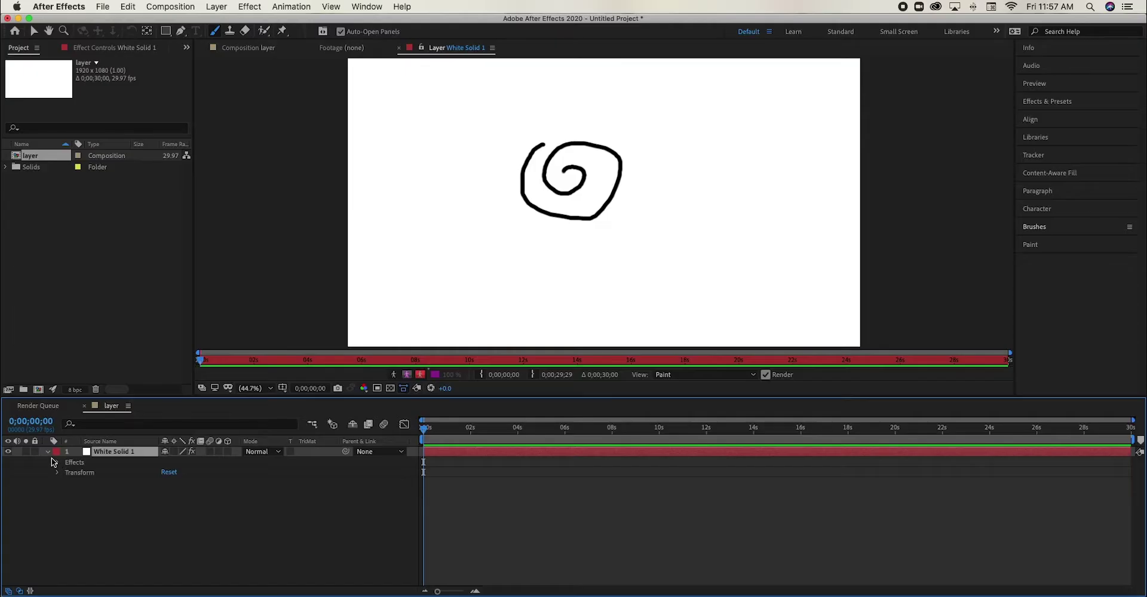
pyautogui.click(48, 452)
pyautogui.click(48, 453)
pyautogui.click(58, 463)
pyautogui.click(68, 473)
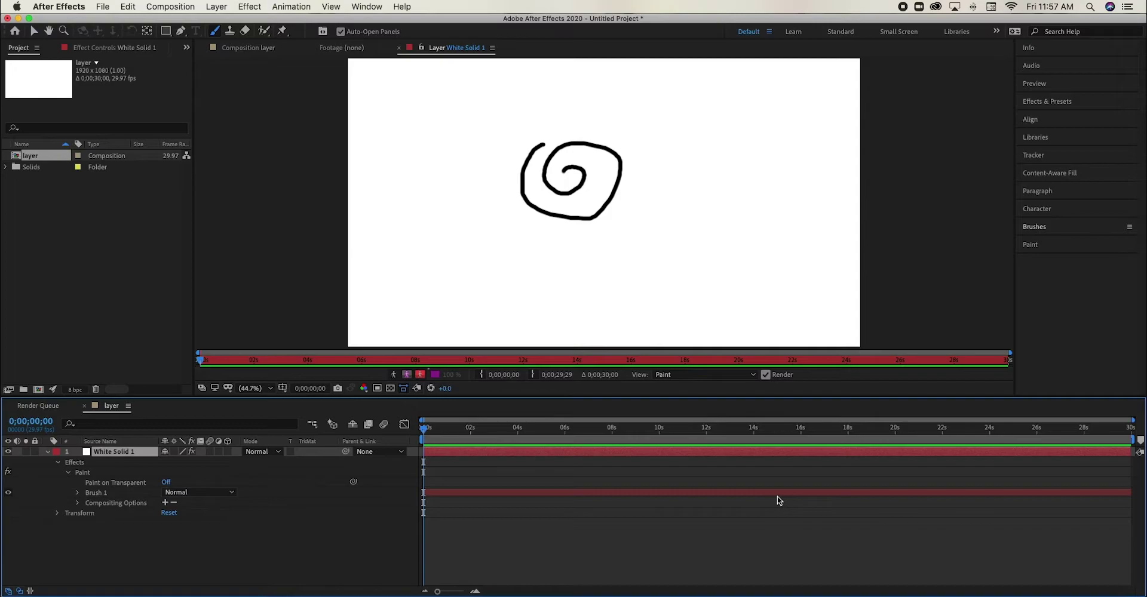
# - Delete the spiral's Brush 1 stroke from the Paint effect
pyautogui.click(451, 495)
pyautogui.press('.')
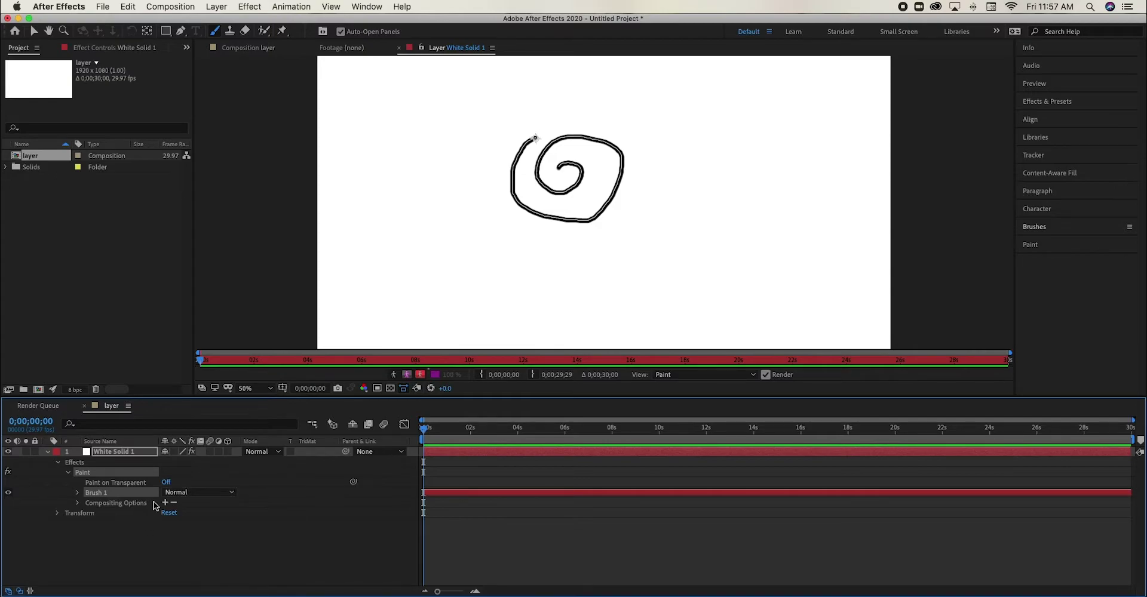
pyautogui.press('Delete')
# - Try the Single Frame paint duration with a black loop on the solid, and undo the stroke
pyautogui.click(1058, 249)
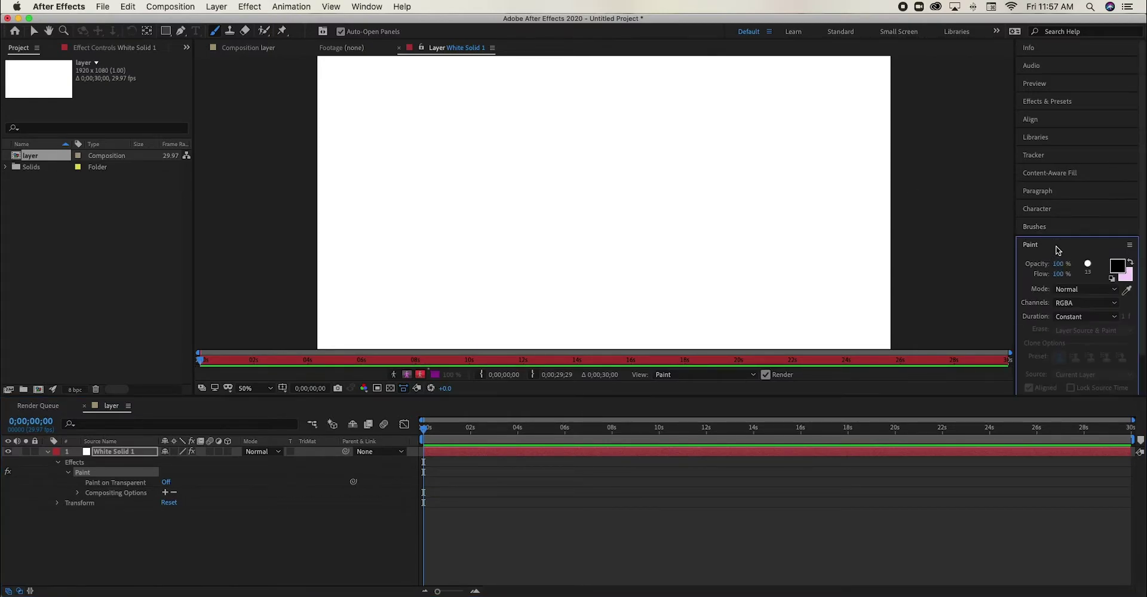
pyautogui.scroll(-2, 1121, 303)
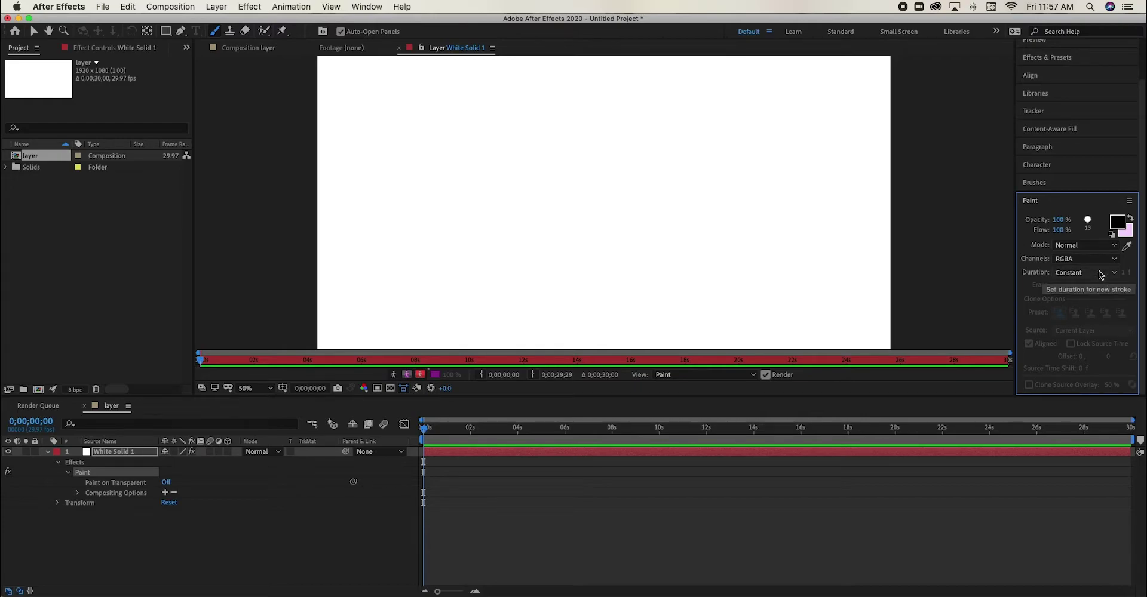
pyautogui.click(1101, 274)
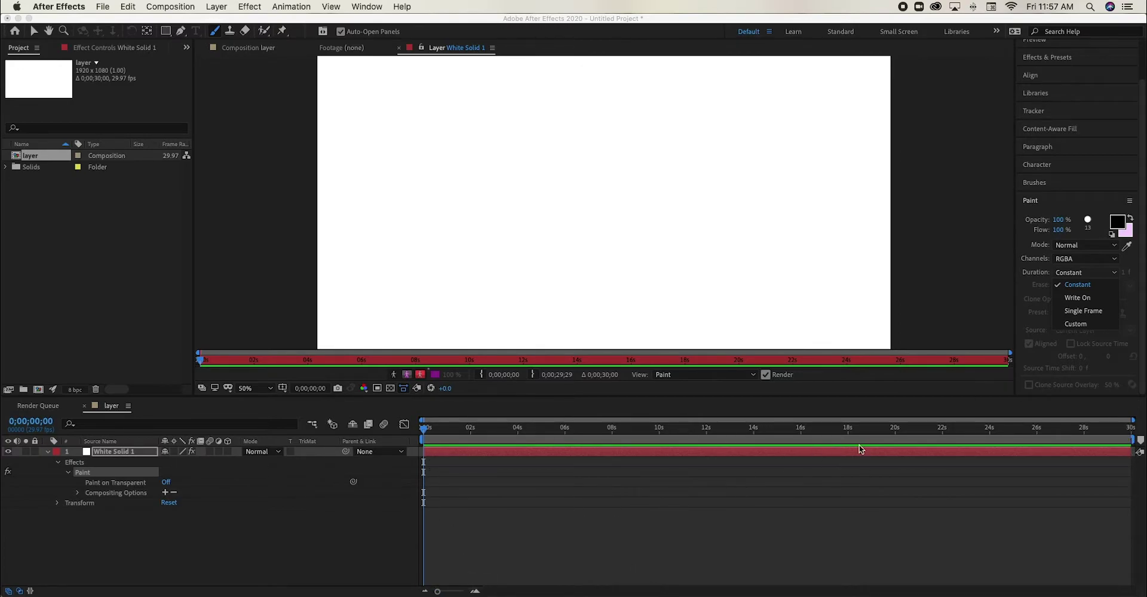
pyautogui.click(1100, 311)
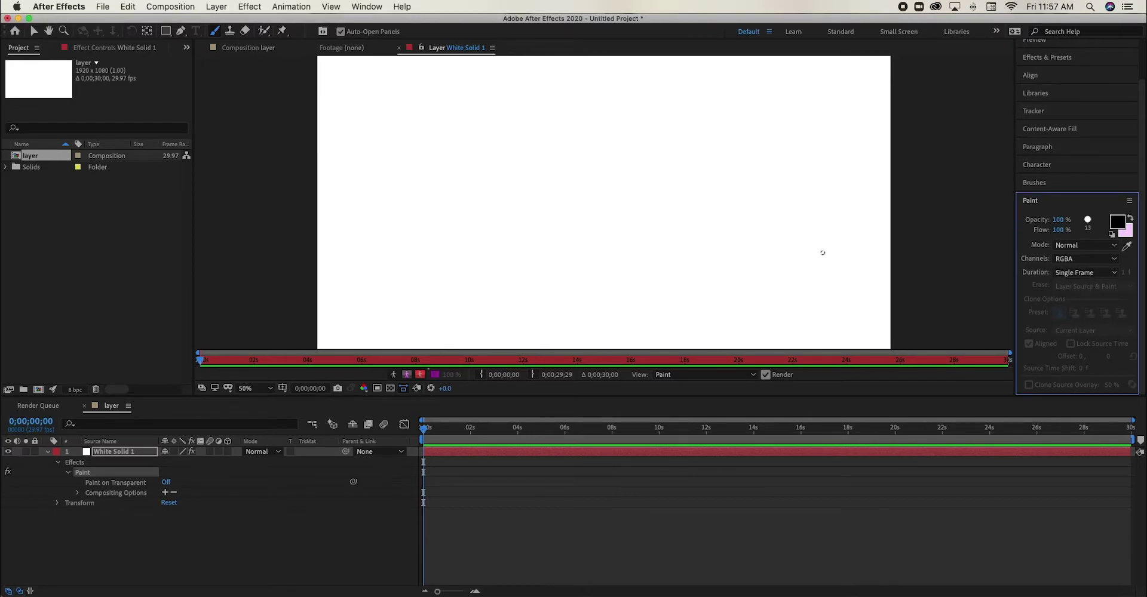
pyautogui.moveTo(576, 158)
pyautogui.mouseDown()
pyautogui.moveTo(557, 208)
pyautogui.moveTo(663, 182)
pyautogui.moveTo(591, 198)
pyautogui.mouseUp()
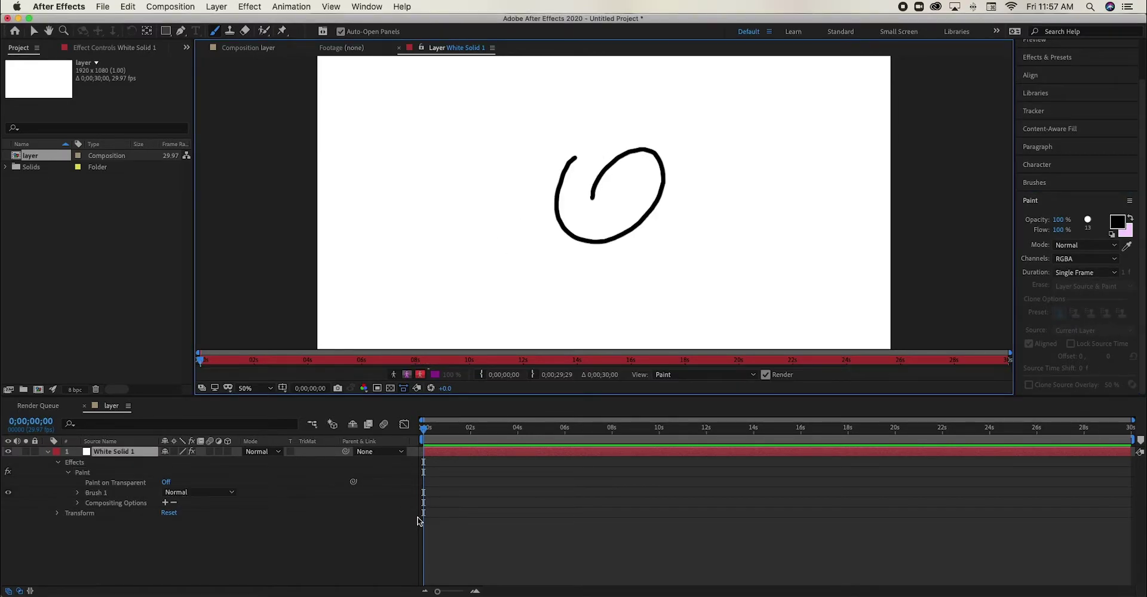
pyautogui.moveTo(425, 428)
pyautogui.mouseDown()
pyautogui.moveTo(439, 426)
pyautogui.moveTo(404, 436)
pyautogui.mouseUp()
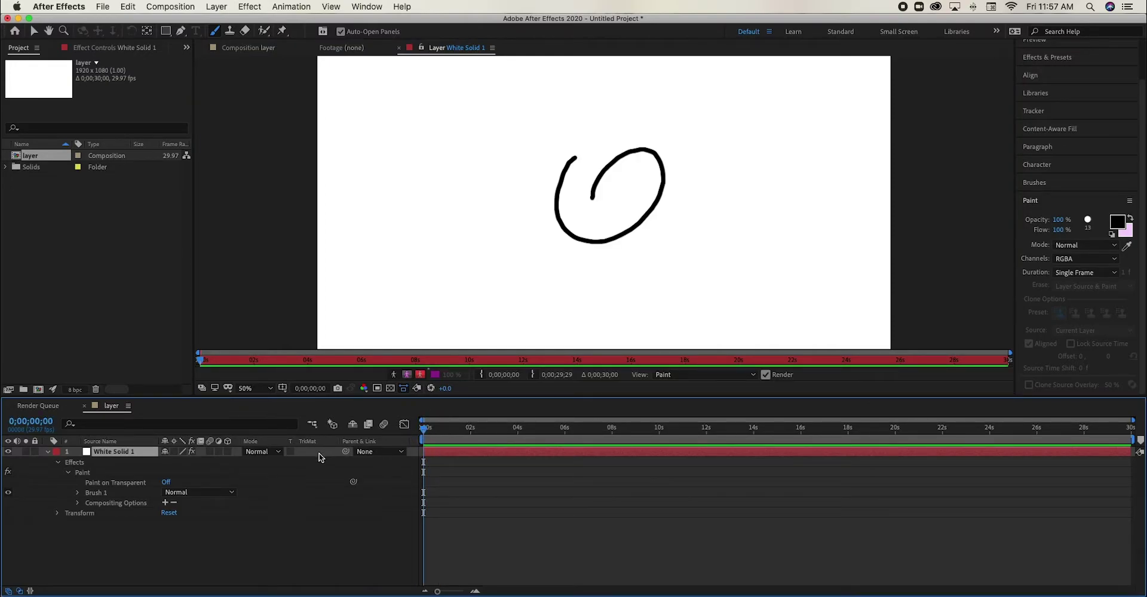
pyautogui.press('super+z')
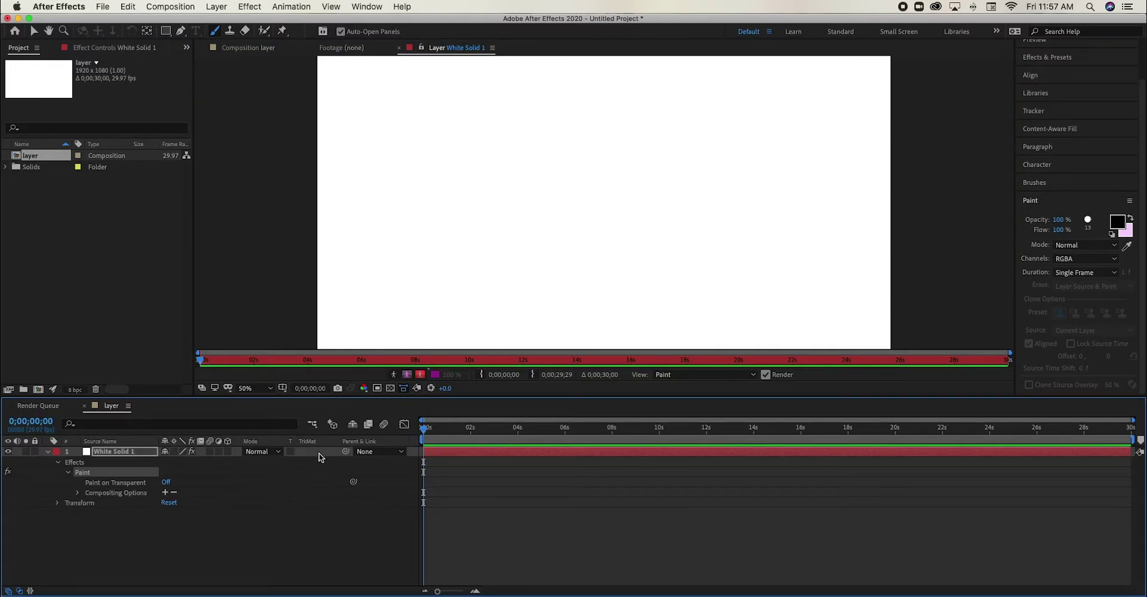
# - Set the paint duration to Custom with 24 frames and paint a black curl on the solid
pyautogui.click(1092, 273)
pyautogui.click(1095, 321)
pyautogui.click(1123, 271)
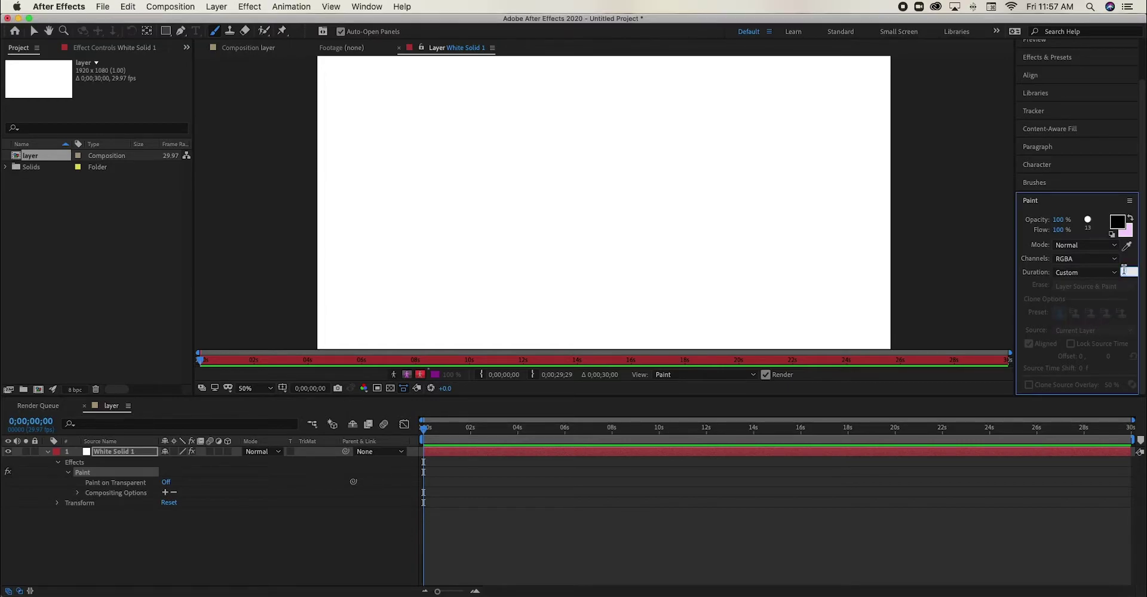
pyautogui.press('Return')
pyautogui.moveTo(585, 156)
pyautogui.mouseDown()
pyautogui.moveTo(555, 256)
pyautogui.moveTo(690, 194)
pyautogui.moveTo(618, 227)
pyautogui.mouseUp()
# - Play the timeline from the start to preview the 24-frame stroke, and return the playhead to the first frame
pyautogui.moveTo(424, 433)
pyautogui.mouseDown()
pyautogui.moveTo(444, 432)
pyautogui.moveTo(423, 432)
pyautogui.mouseUp()
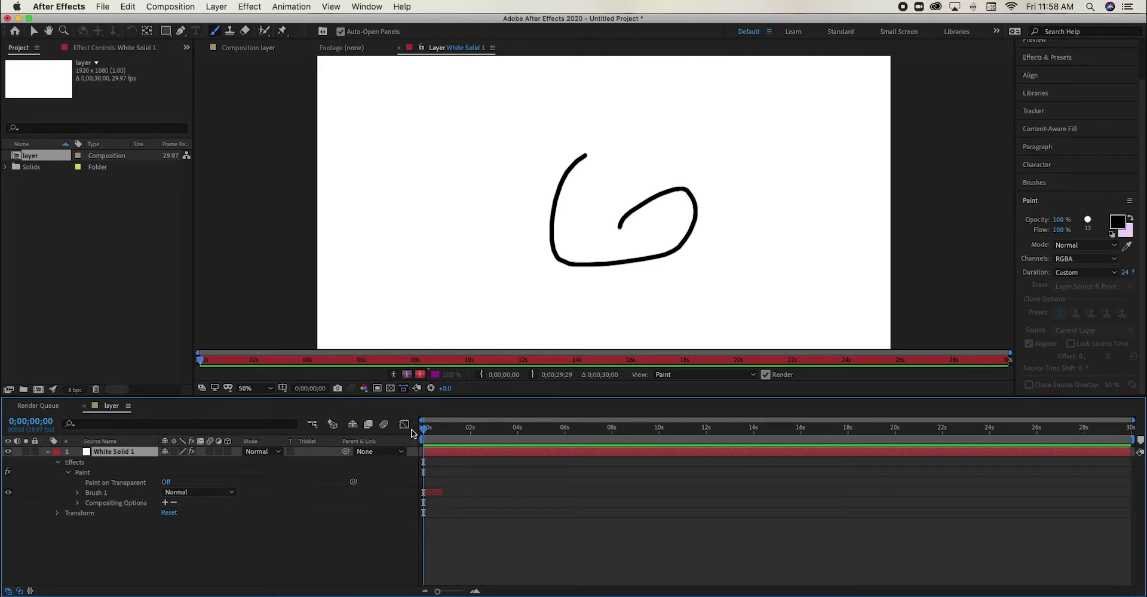
pyautogui.press('space')
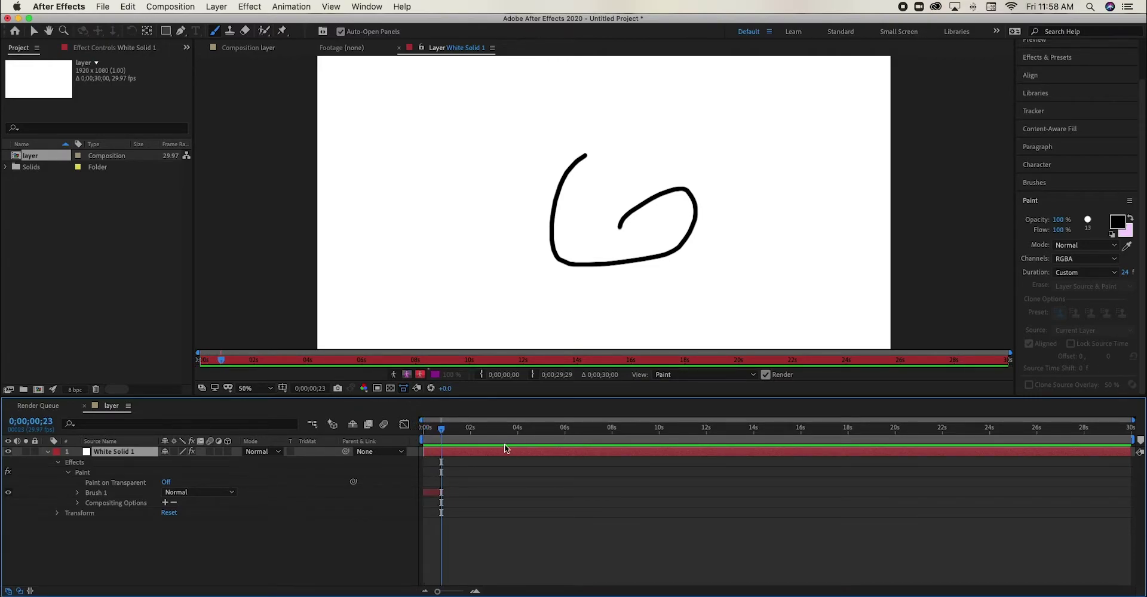
pyautogui.moveTo(436, 430)
pyautogui.mouseDown()
pyautogui.moveTo(461, 430)
pyautogui.moveTo(392, 436)
pyautogui.mouseUp()
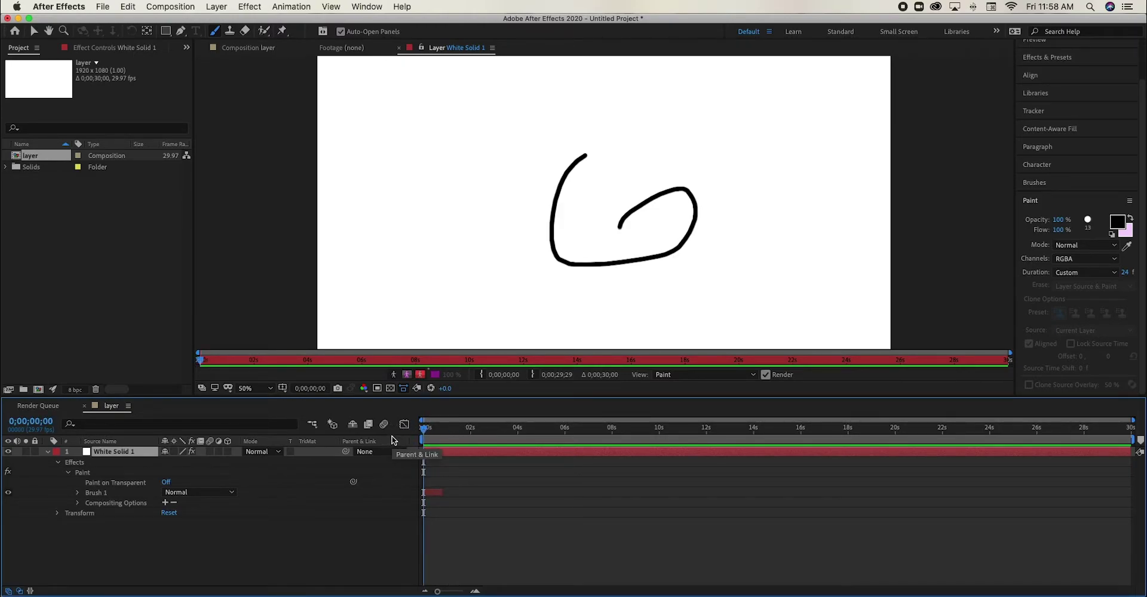
# - Delete the 24-frame Brush 1 stroke and set the paint duration to Constant
pyautogui.click(136, 495)
pyautogui.press('Delete')
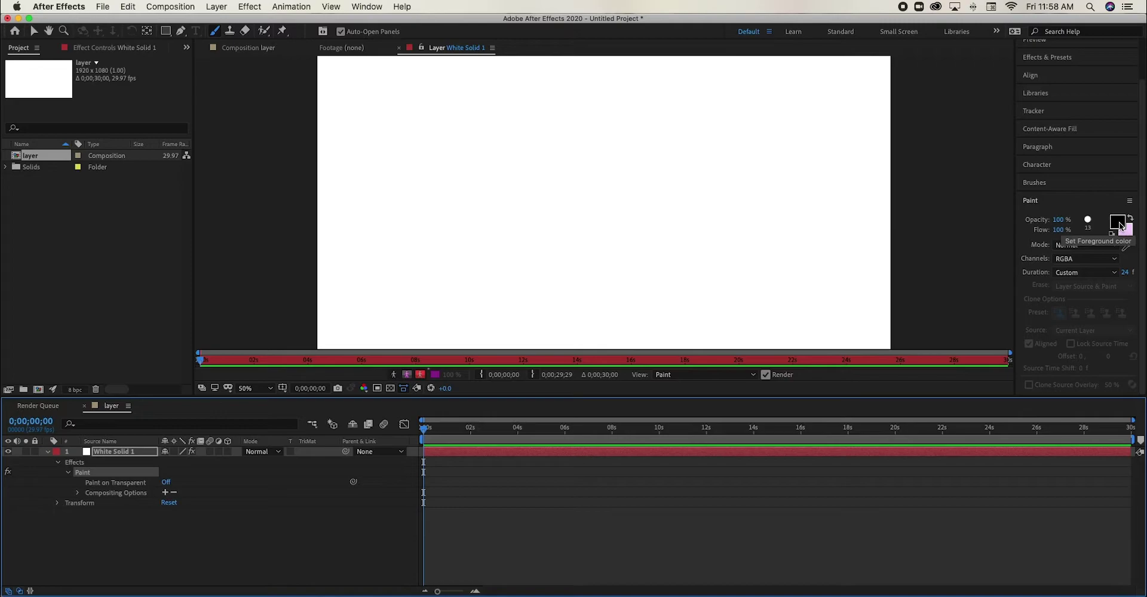
pyautogui.click(1092, 274)
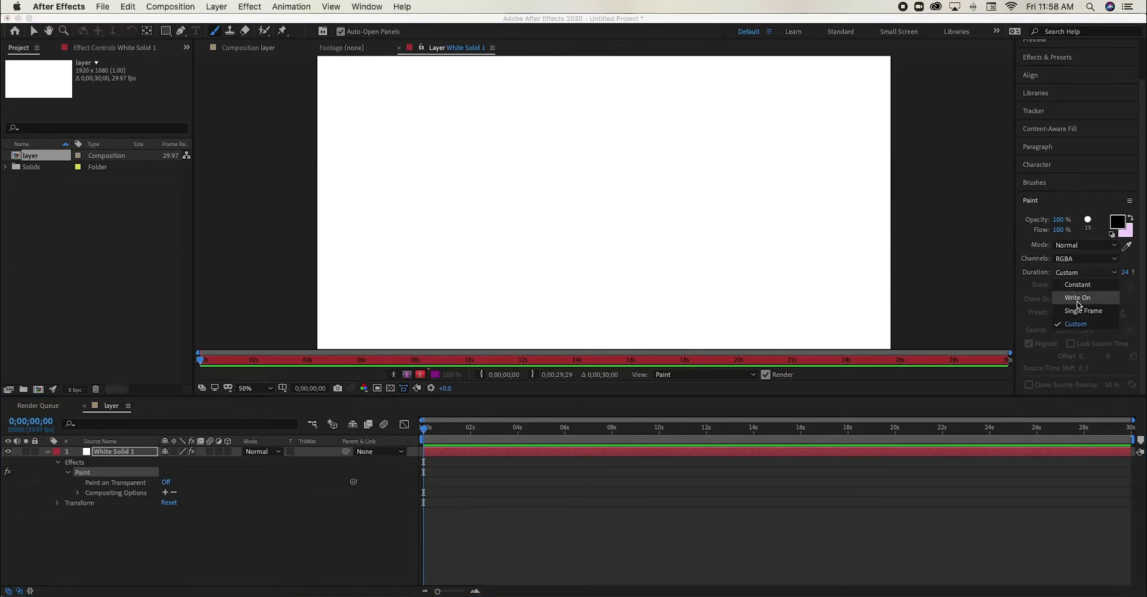
pyautogui.click(1084, 286)
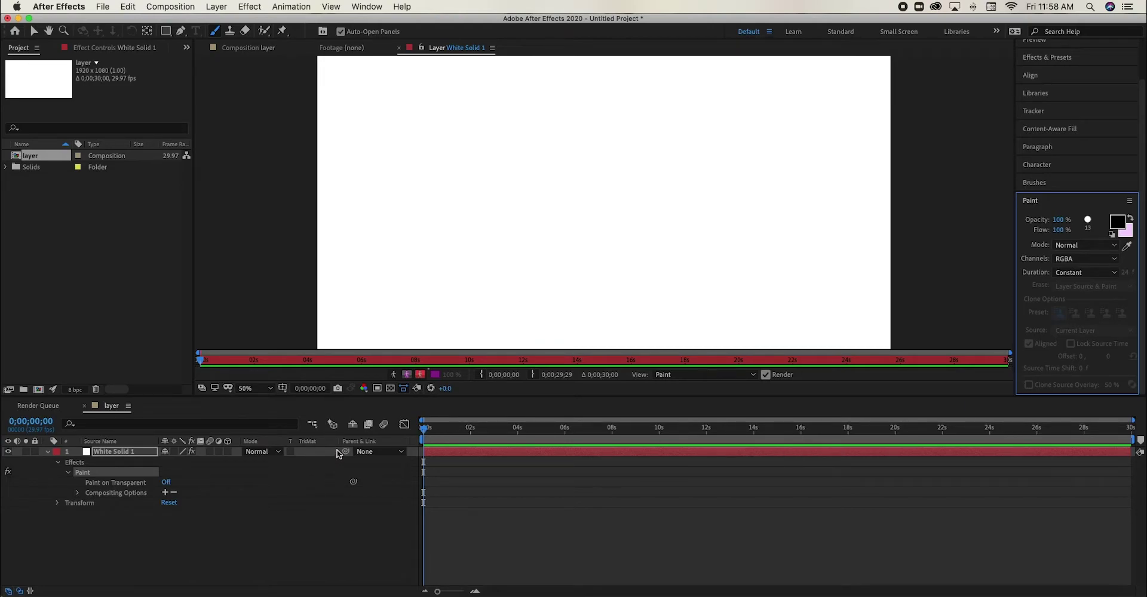
pyautogui.click(426, 472)
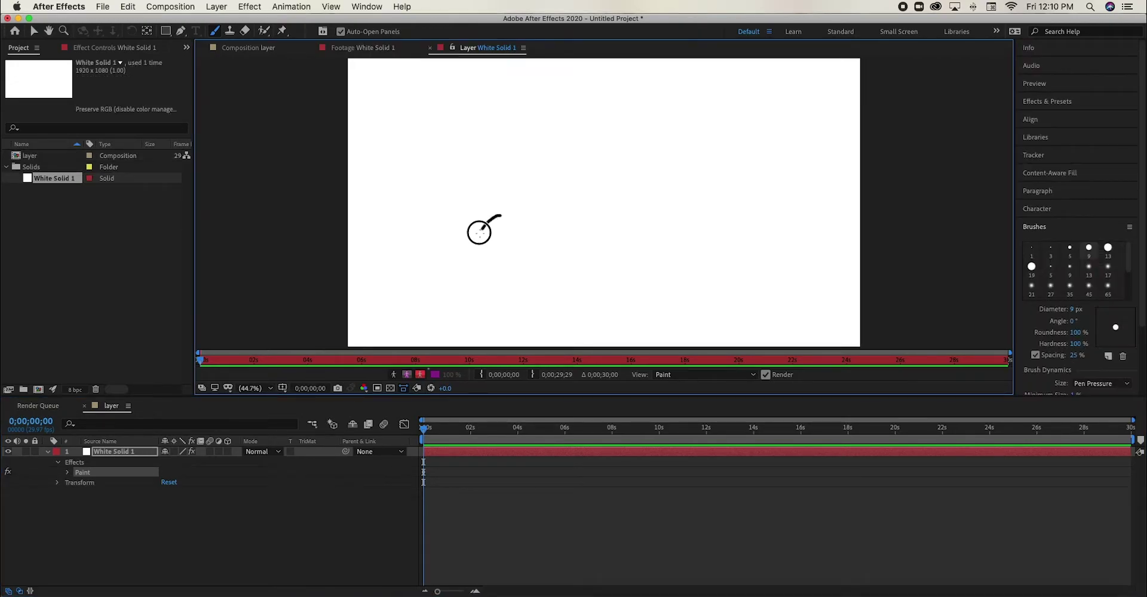
# - Paint two black wheels side by side on the solid, each with looped rims and crossing spokes
pyautogui.moveTo(478, 231)
pyautogui.mouseDown()
pyautogui.moveTo(522, 215)
pyautogui.moveTo(548, 230)
pyautogui.moveTo(498, 289)
pyautogui.moveTo(509, 209)
pyautogui.mouseUp()
pyautogui.moveTo(694, 217)
pyautogui.mouseDown()
pyautogui.moveTo(721, 229)
pyautogui.moveTo(706, 287)
pyautogui.moveTo(645, 274)
pyautogui.mouseUp()
pyautogui.moveTo(515, 249)
pyautogui.mouseDown()
pyautogui.moveTo(535, 266)
pyautogui.moveTo(489, 227)
pyautogui.moveTo(548, 254)
pyautogui.mouseUp()
pyautogui.moveTo(691, 252)
pyautogui.mouseDown()
pyautogui.moveTo(713, 238)
pyautogui.moveTo(691, 218)
pyautogui.moveTo(685, 265)
pyautogui.moveTo(723, 278)
pyautogui.mouseUp()
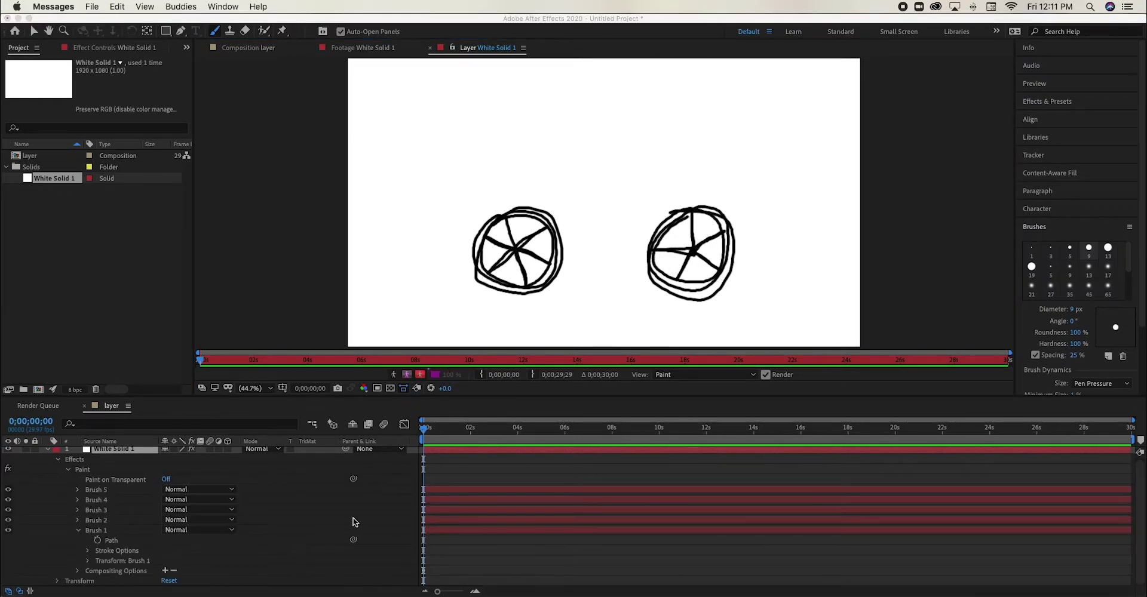
# - Reveal the transform properties of Brush 1, try rotating that left rim stroke, and undo the rotation
pyautogui.click(89, 564)
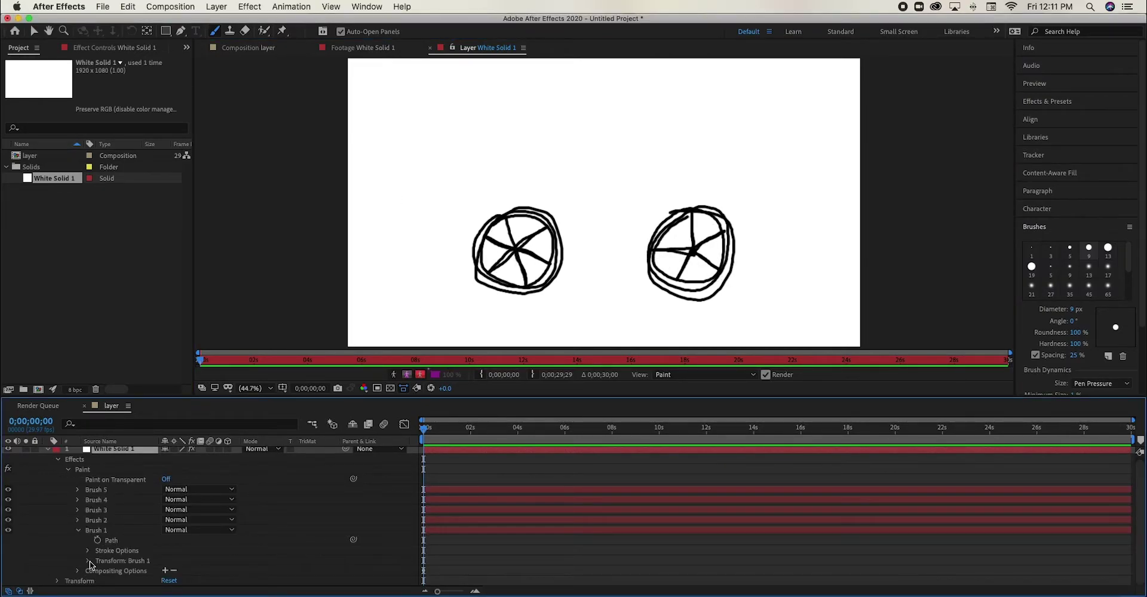
pyautogui.click(88, 561)
pyautogui.scroll(-2, 90, 564)
pyautogui.scroll(-2, 224, 535)
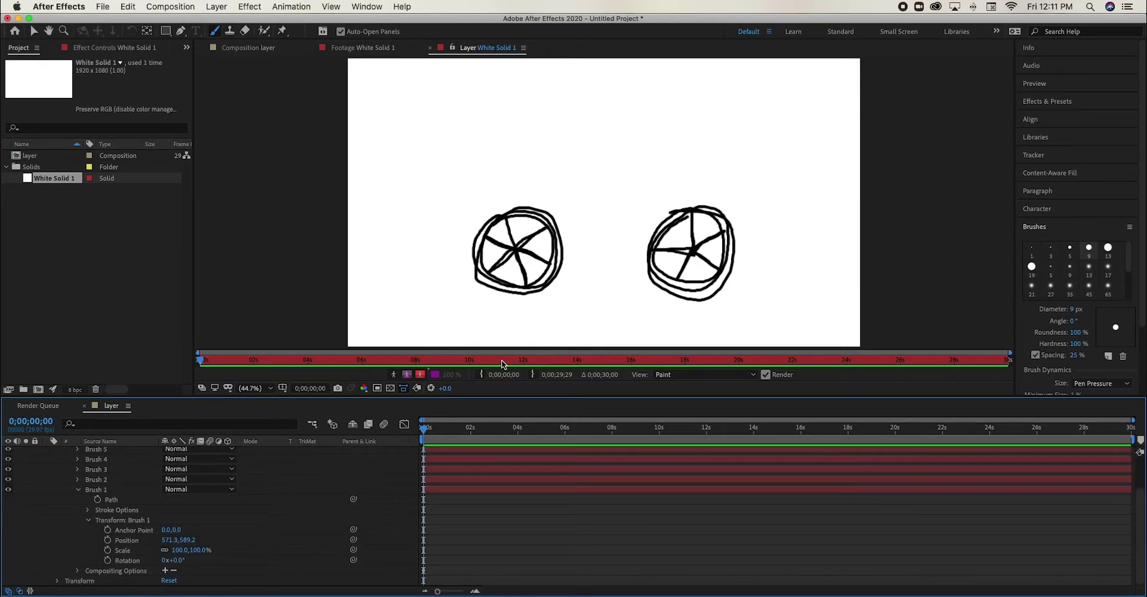
pyautogui.click(455, 491)
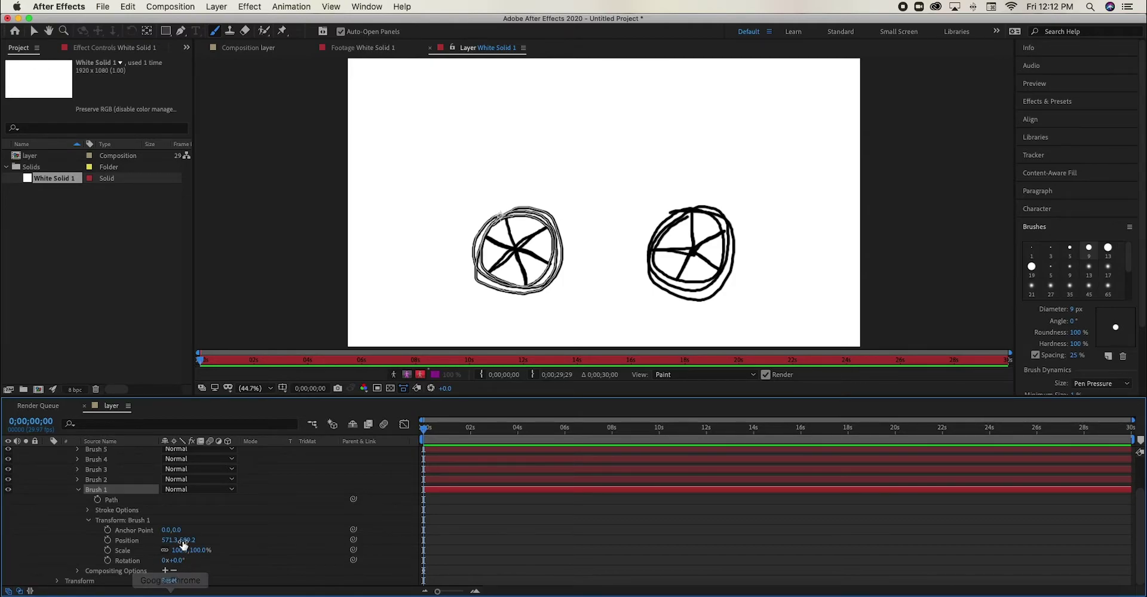
pyautogui.moveTo(173, 560)
pyautogui.mouseDown()
pyautogui.moveTo(302, 559)
pyautogui.moveTo(220, 561)
pyautogui.mouseUp()
pyautogui.press('super+z')
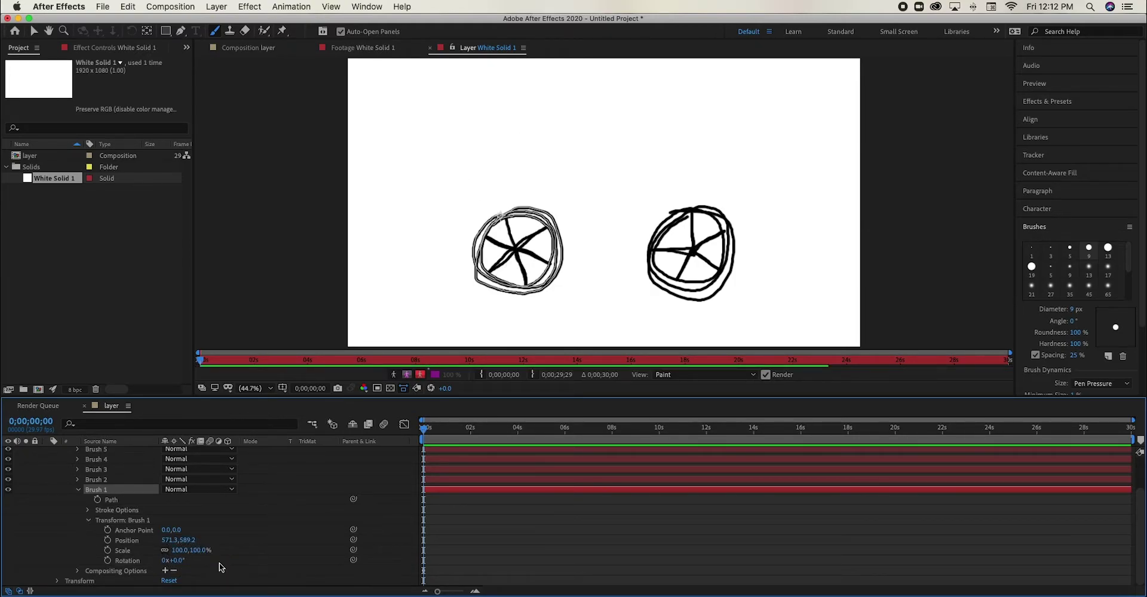
# - Set the anchor point of the left rim (Brush 1) to 64.0, 119.0 and of its spokes (Brush 4) to 58.0, 119.0
pyautogui.moveTo(170, 530); pyautogui.dragTo(224, 530)
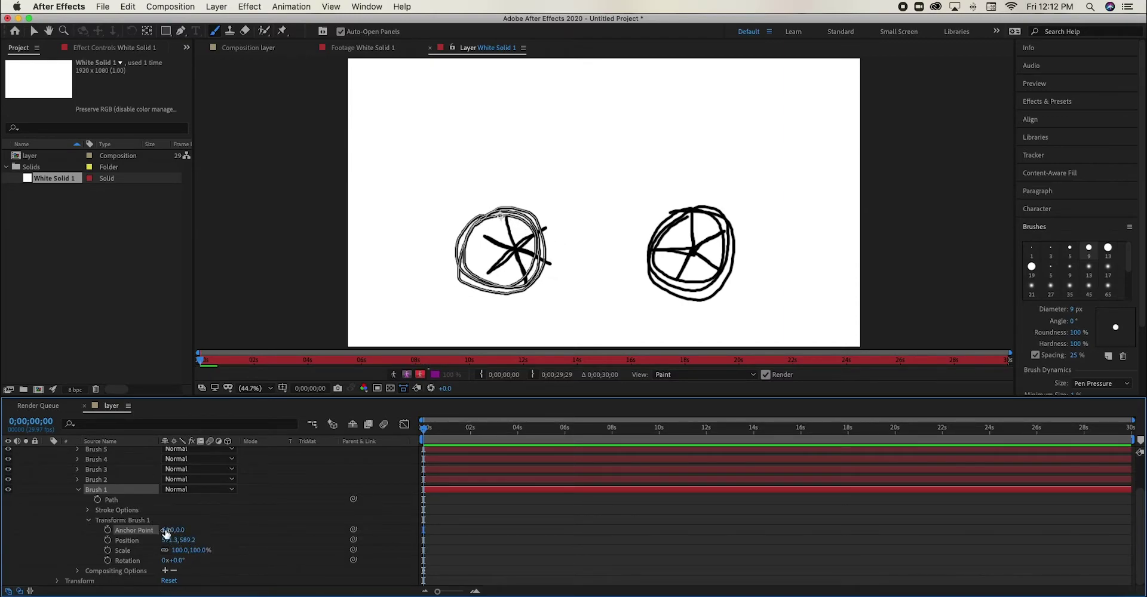
pyautogui.moveTo(179, 530)
pyautogui.mouseDown()
pyautogui.moveTo(307, 485)
pyautogui.moveTo(289, 487)
pyautogui.mouseUp()
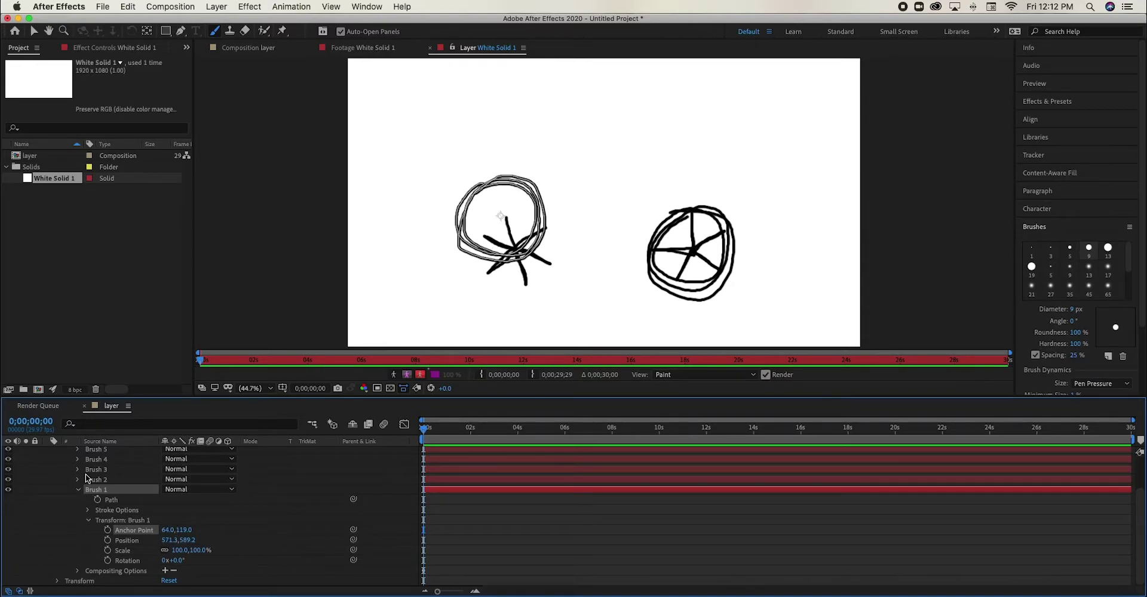
pyautogui.scroll(2, 222, 449)
pyautogui.click(479, 493)
pyautogui.click(477, 502)
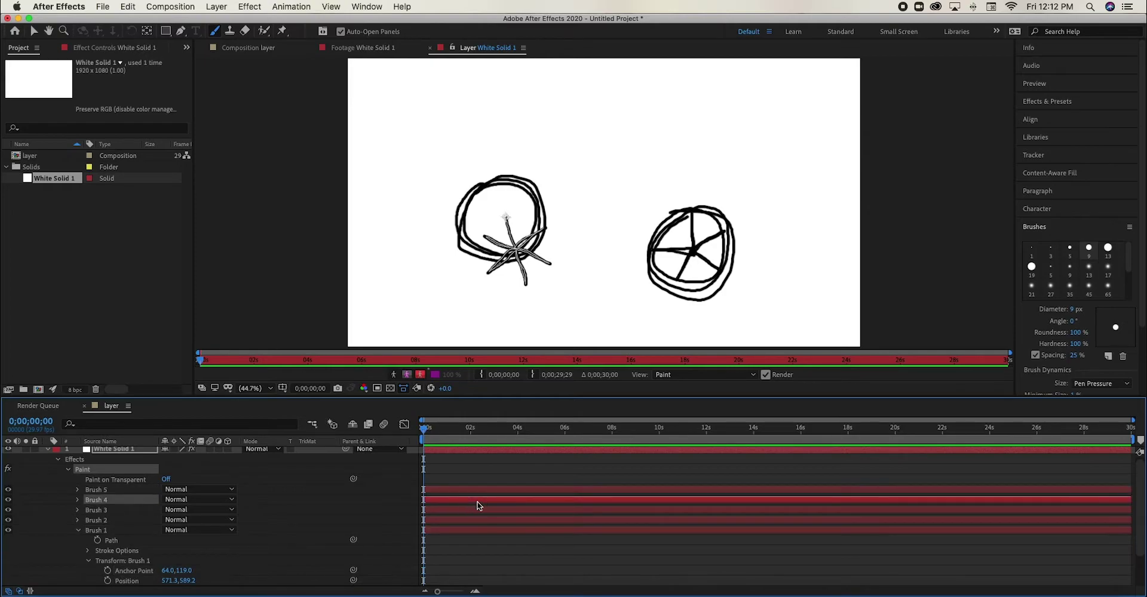
pyautogui.click(79, 500)
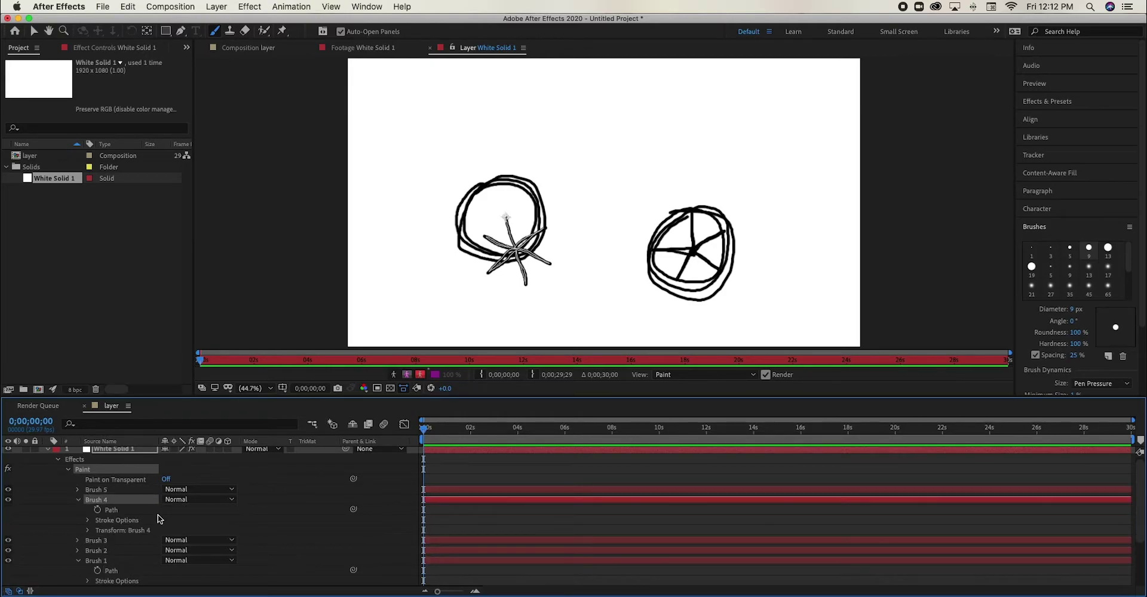
pyautogui.click(87, 530)
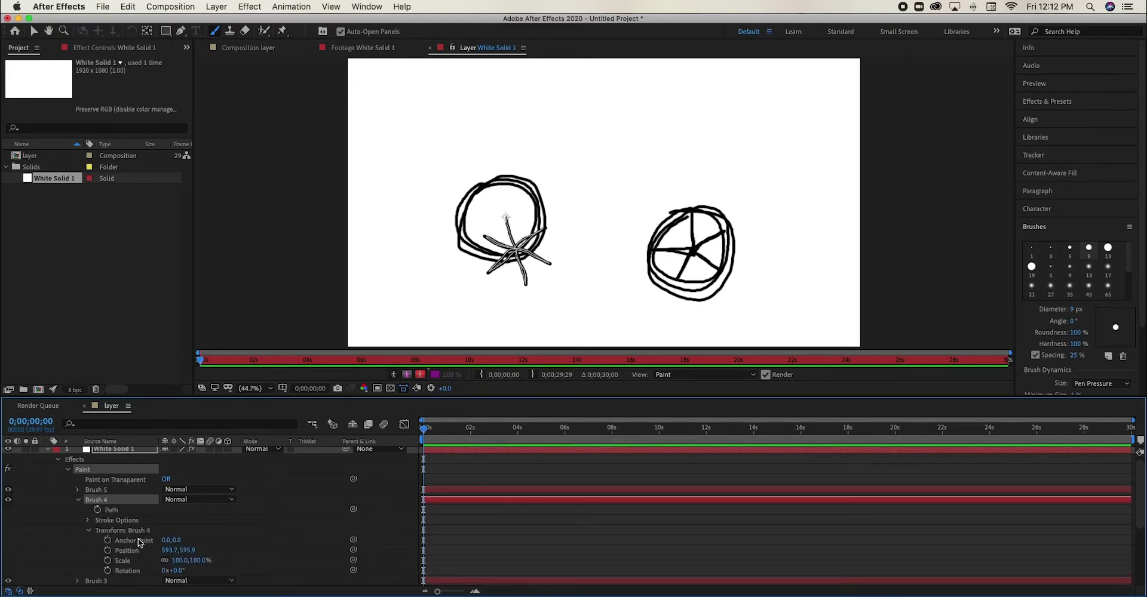
pyautogui.scroll(-1, 141, 541)
pyautogui.moveTo(166, 536)
pyautogui.mouseDown()
pyautogui.moveTo(146, 532)
pyautogui.moveTo(177, 527)
pyautogui.moveTo(146, 542)
pyautogui.moveTo(187, 532)
pyautogui.mouseUp()
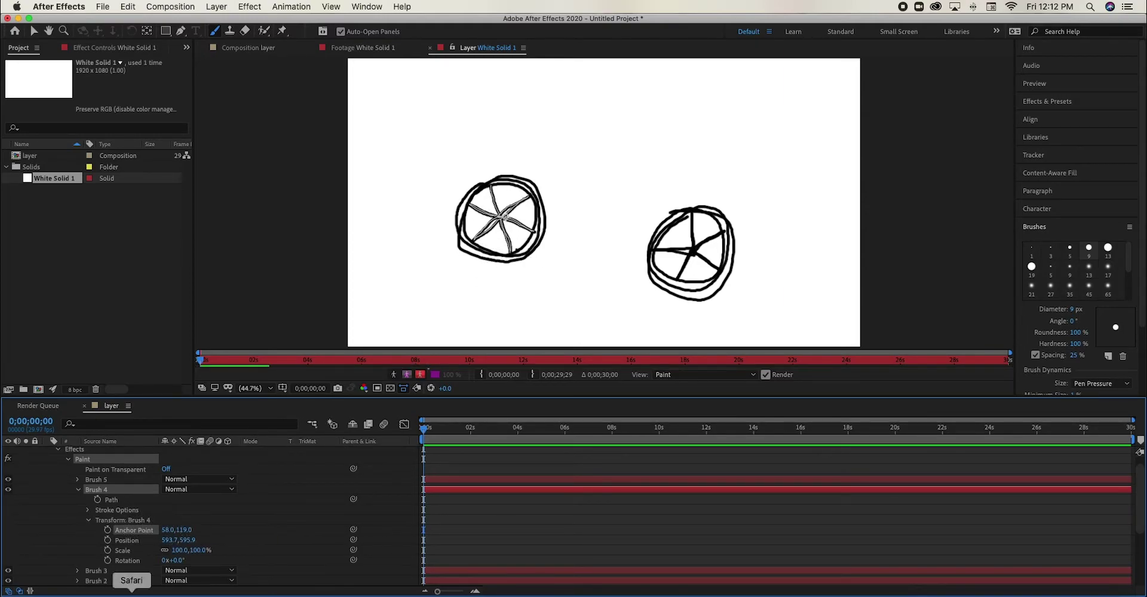
# - Keyframe Brush 1's rotation at the first frame and set it to 1x+1.0° at 4 seconds
pyautogui.click(88, 520)
pyautogui.scroll(-3, 102, 538)
pyautogui.click(108, 560)
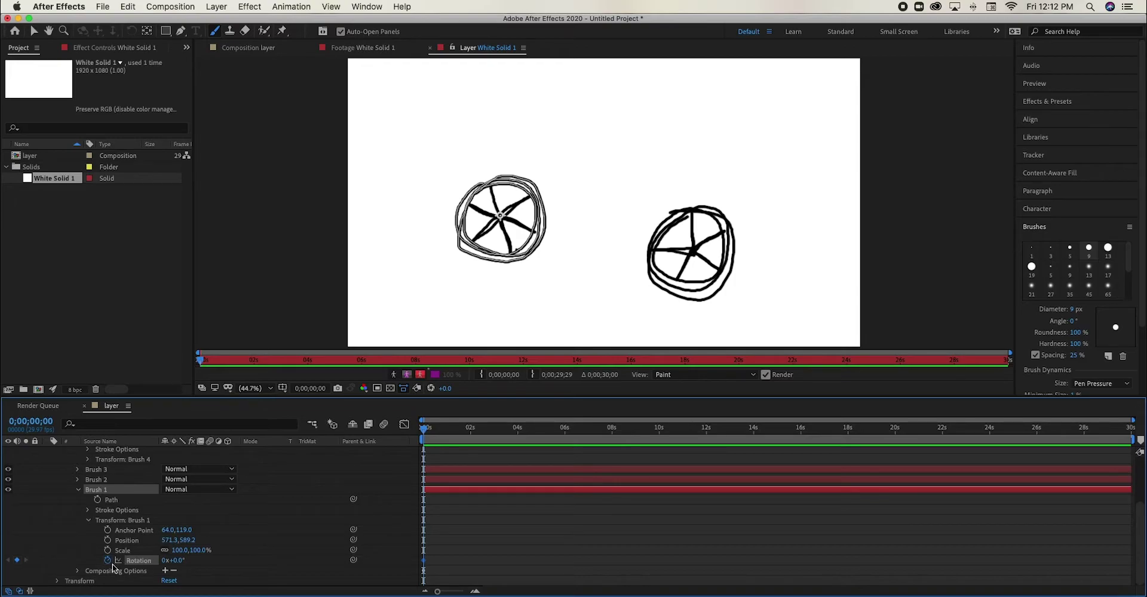
pyautogui.moveTo(422, 434); pyautogui.dragTo(517, 439)
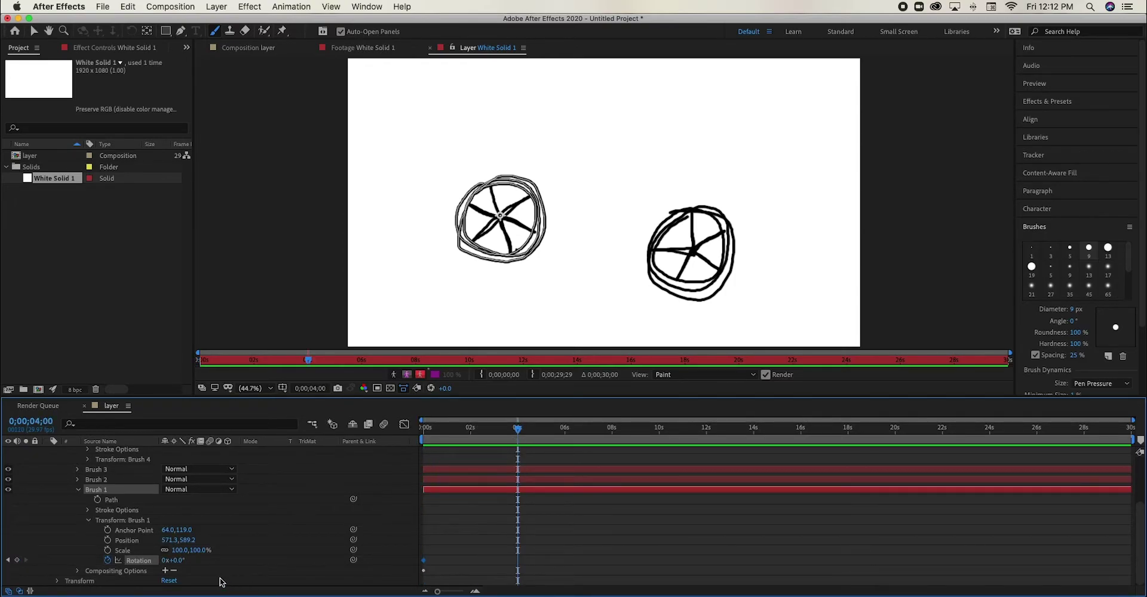
pyautogui.moveTo(178, 564)
pyautogui.mouseDown()
pyautogui.moveTo(409, 566)
pyautogui.moveTo(379, 566)
pyautogui.moveTo(396, 565)
pyautogui.mouseUp()
# - Link Brush 4's rotation to Brush 1's rotation, and delete the Brush 3 stroke
pyautogui.scroll(2, 100, 500)
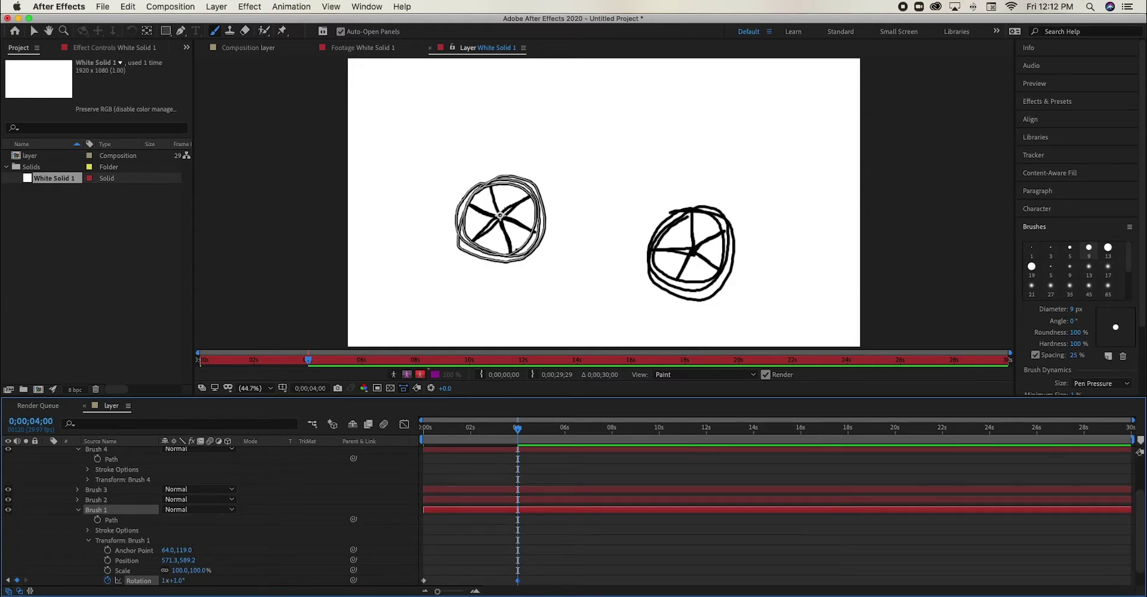
pyautogui.click(88, 480)
pyautogui.scroll(-4, 149, 527)
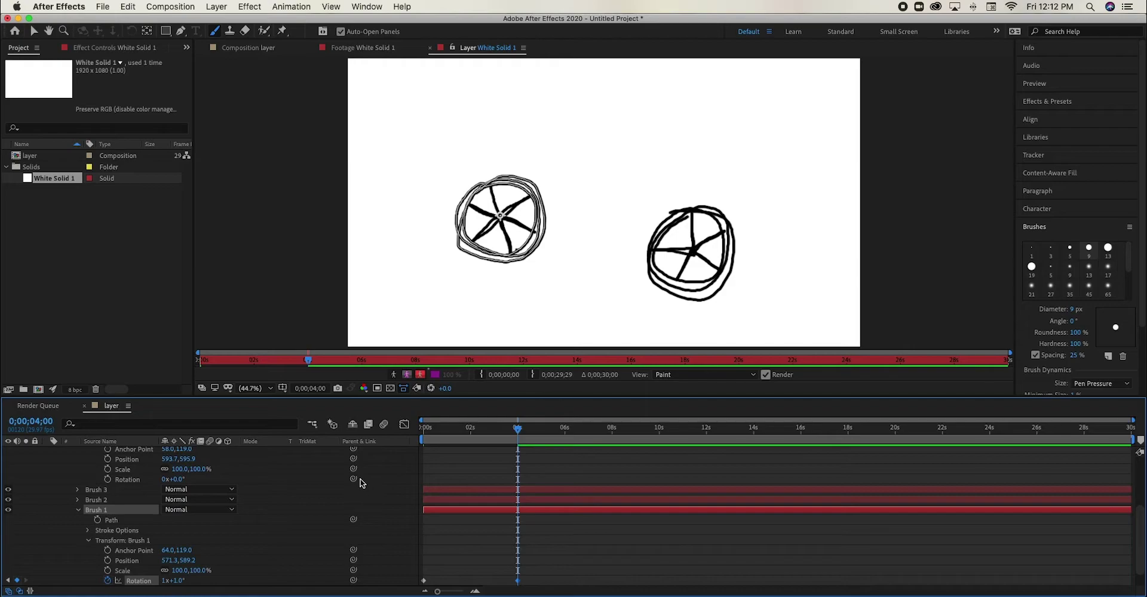
pyautogui.scroll(-2, 295, 508)
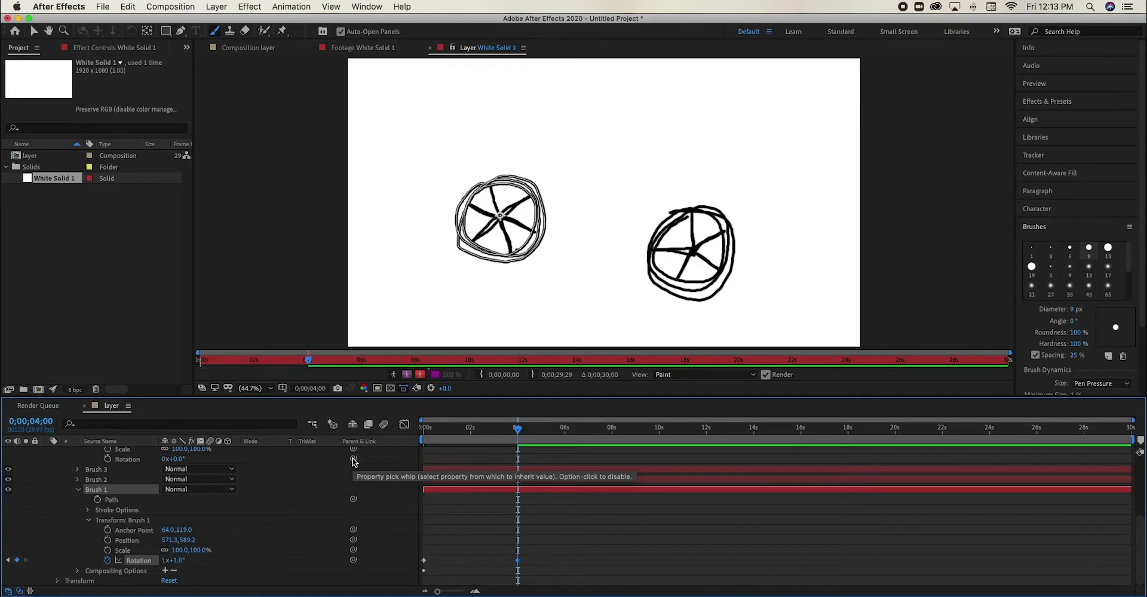
pyautogui.moveTo(353, 460)
pyautogui.mouseDown()
pyautogui.moveTo(173, 534)
pyautogui.moveTo(136, 564)
pyautogui.moveTo(312, 460)
pyautogui.moveTo(353, 461)
pyautogui.moveTo(284, 544)
pyautogui.moveTo(131, 564)
pyautogui.mouseUp()
pyautogui.moveTo(513, 427)
pyautogui.mouseDown()
pyautogui.moveTo(427, 428)
pyautogui.moveTo(512, 430)
pyautogui.moveTo(435, 443)
pyautogui.moveTo(503, 441)
pyautogui.moveTo(399, 472)
pyautogui.mouseUp()
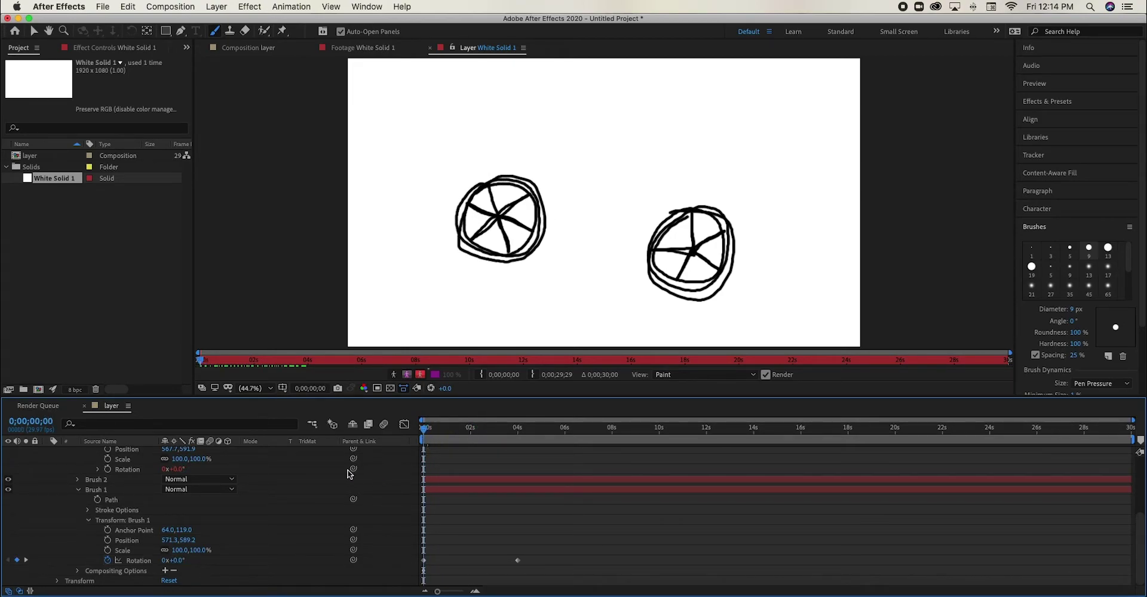
# - Move the left wheel down by setting Brush 1's position to 571.3, 719.2 and Brush 4's to 571.7, 720.9
pyautogui.moveTo(164, 539)
pyautogui.mouseDown()
pyautogui.moveTo(230, 538)
pyautogui.moveTo(139, 552)
pyautogui.mouseUp()
pyautogui.scroll(2, 200, 478)
pyautogui.moveTo(169, 459)
pyautogui.mouseDown()
pyautogui.moveTo(253, 468)
pyautogui.moveTo(194, 470)
pyautogui.mouseUp()
# - Play the timeline from the first frame to check how the left wheel's rim and spokes spin together
pyautogui.moveTo(424, 432)
pyautogui.mouseDown()
pyautogui.moveTo(478, 438)
pyautogui.moveTo(421, 456)
pyautogui.mouseUp()
pyautogui.press('space')
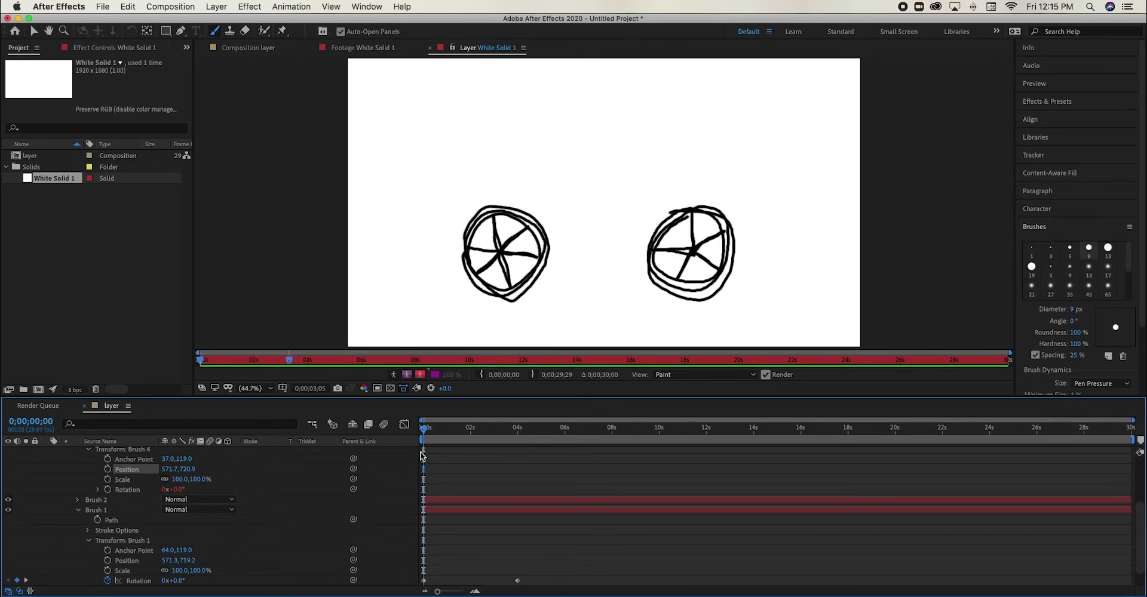
pyautogui.scroll(-2, 182, 544)
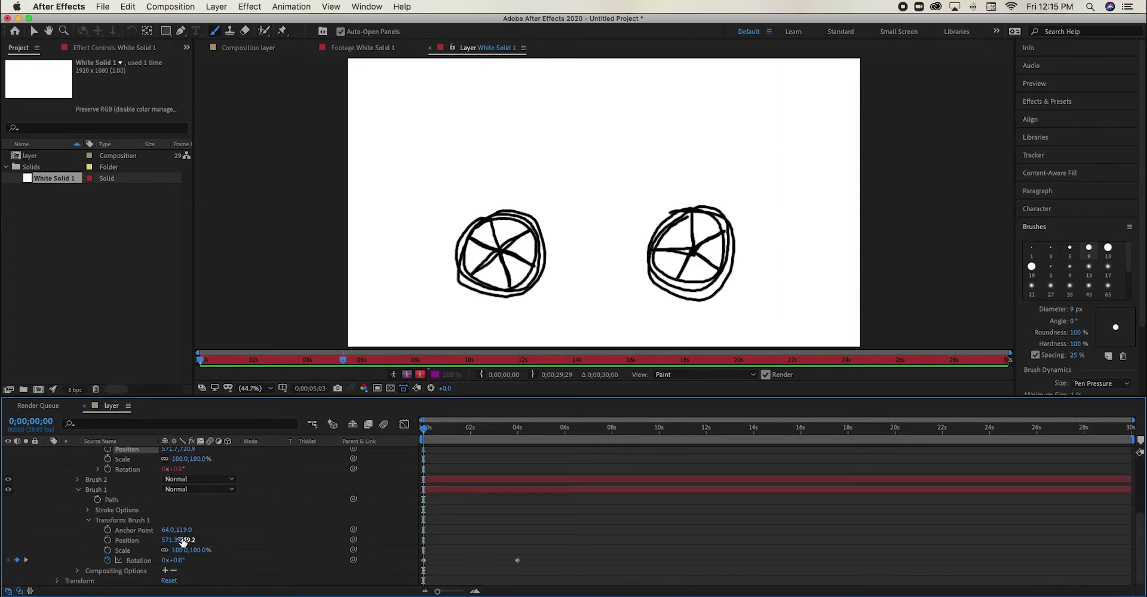
pyautogui.press('space')
pyautogui.press('Return')
pyautogui.click(422, 429)
pyautogui.press('space')
pyautogui.press('space')
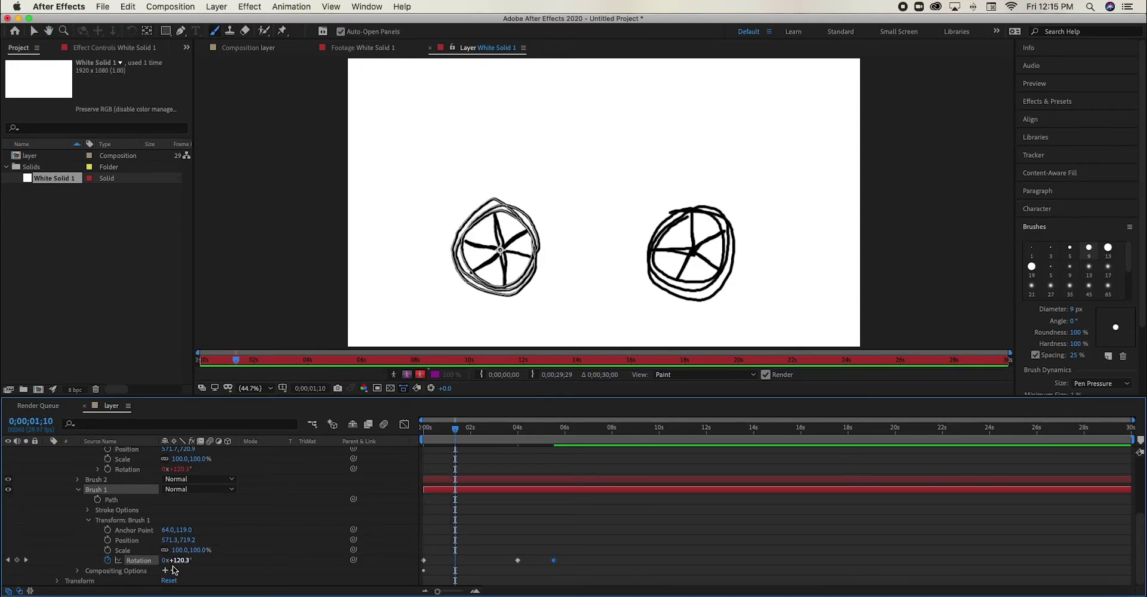
# - Increase Brush 1's rotation at the 4-second keyframe for a faster spin and preview it from the first frame
pyautogui.moveTo(457, 429); pyautogui.dragTo(518, 435)
pyautogui.click(518, 561)
pyautogui.moveTo(518, 561); pyautogui.dragTo(519, 562)
pyautogui.moveTo(517, 430); pyautogui.dragTo(382, 461)
pyautogui.press('space')
pyautogui.press('space')
pyautogui.click(517, 430)
pyautogui.moveTo(448, 429); pyautogui.dragTo(412, 457)
# - Collapse Brush 1 and Brush 4, and set the anchor point of the right rim (Brush 2) to 5.0, 125.0
pyautogui.scroll(2, 262, 538)
pyautogui.click(78, 510)
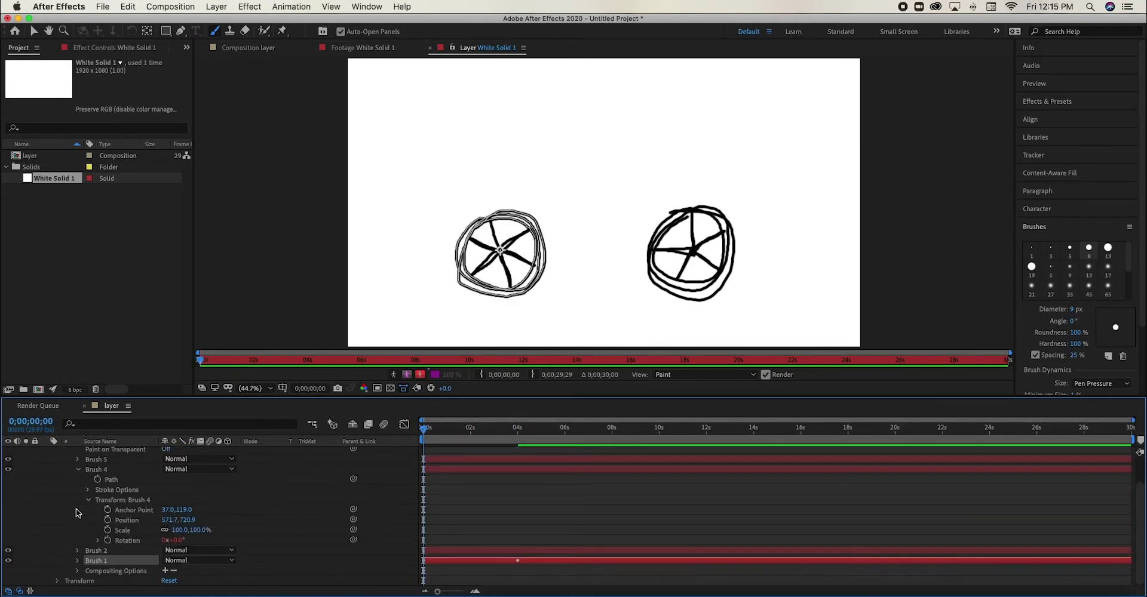
pyautogui.click(78, 470)
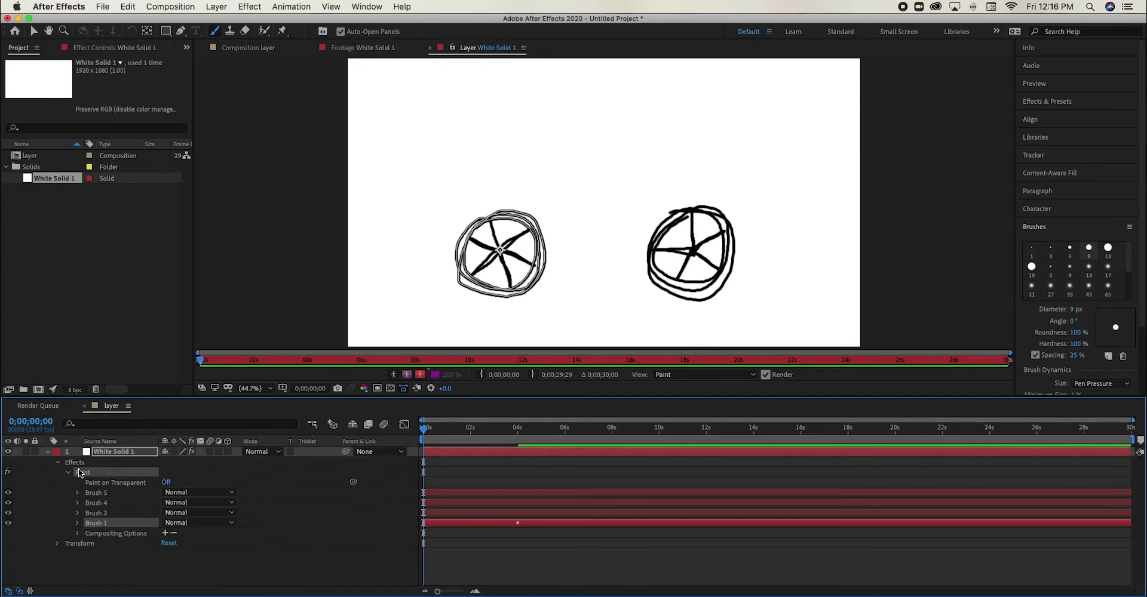
pyautogui.click(78, 513)
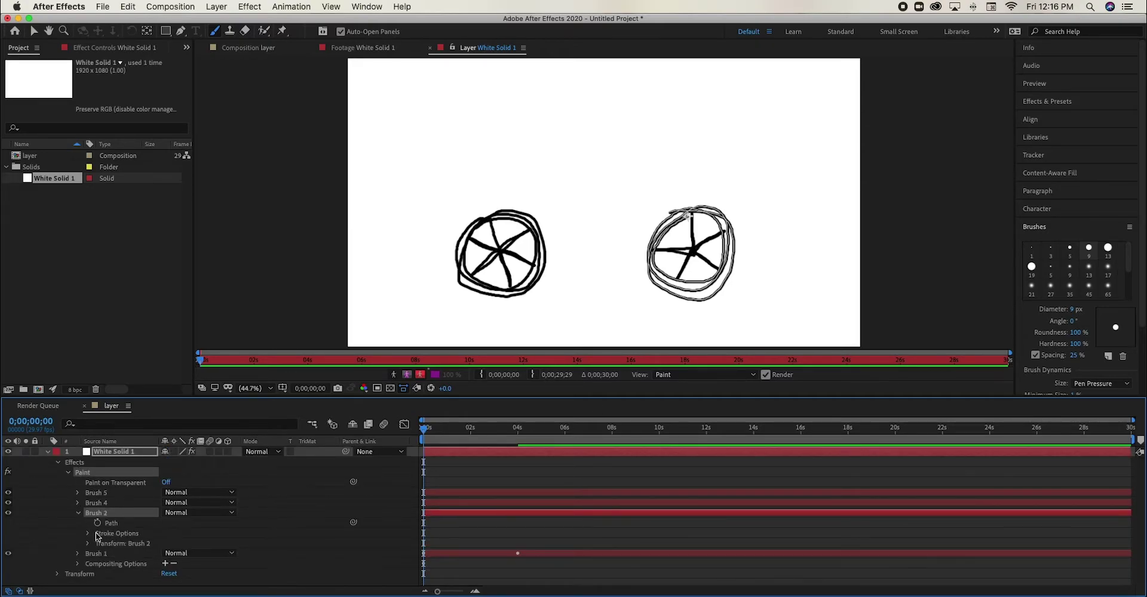
pyautogui.click(88, 541)
pyautogui.moveTo(169, 550); pyautogui.dragTo(263, 548)
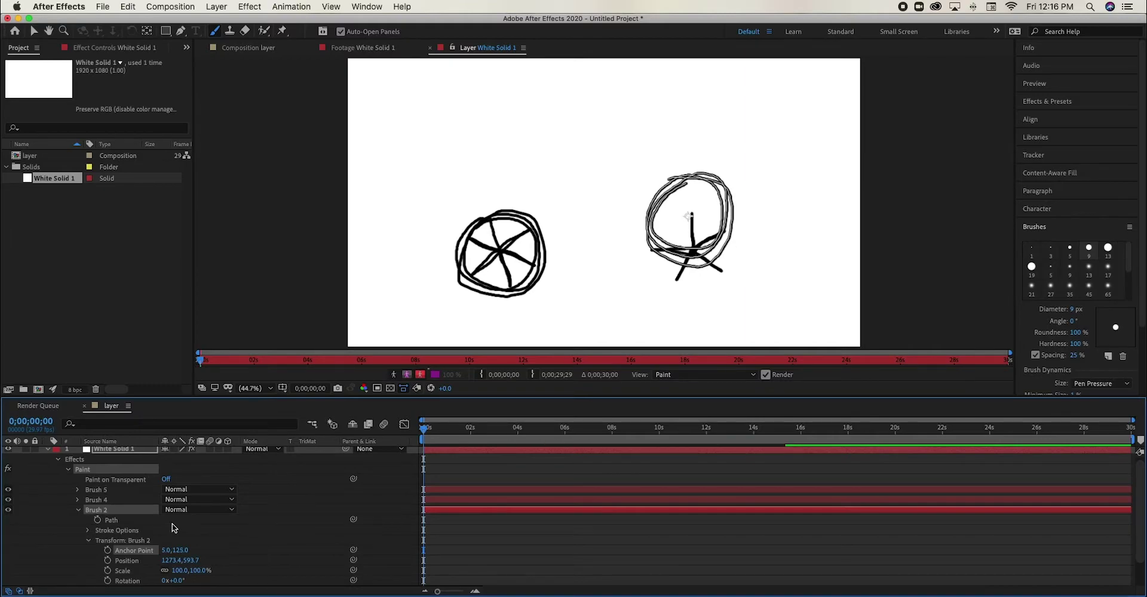
# - Center the right wheel's spokes in the rim by setting Brush 5's position to 1271.4, 604.4
pyautogui.scroll(1, 481, 525)
pyautogui.click(78, 493)
pyautogui.click(88, 523)
pyautogui.moveTo(179, 543)
pyautogui.mouseDown()
pyautogui.moveTo(287, 476)
pyautogui.moveTo(245, 532)
pyautogui.moveTo(179, 552)
pyautogui.moveTo(256, 556)
pyautogui.moveTo(174, 556)
pyautogui.moveTo(199, 543)
pyautogui.moveTo(101, 564)
pyautogui.mouseUp()
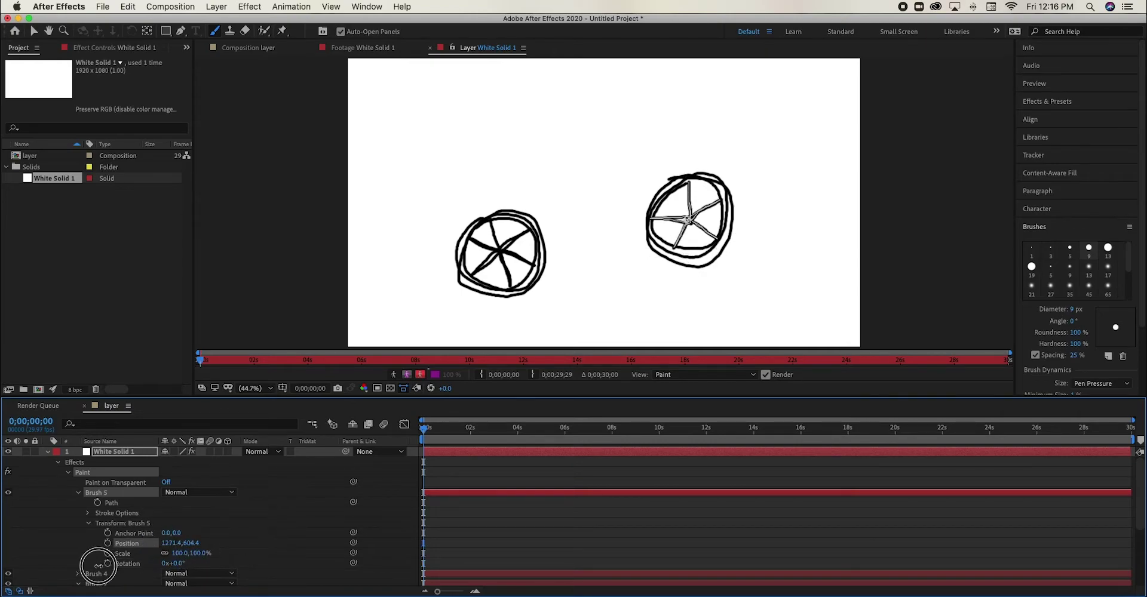
# - Keyframe Brush 2's rotation at the first frame and set it to 3 full turns at about 4 seconds
pyautogui.scroll(-5, 93, 570)
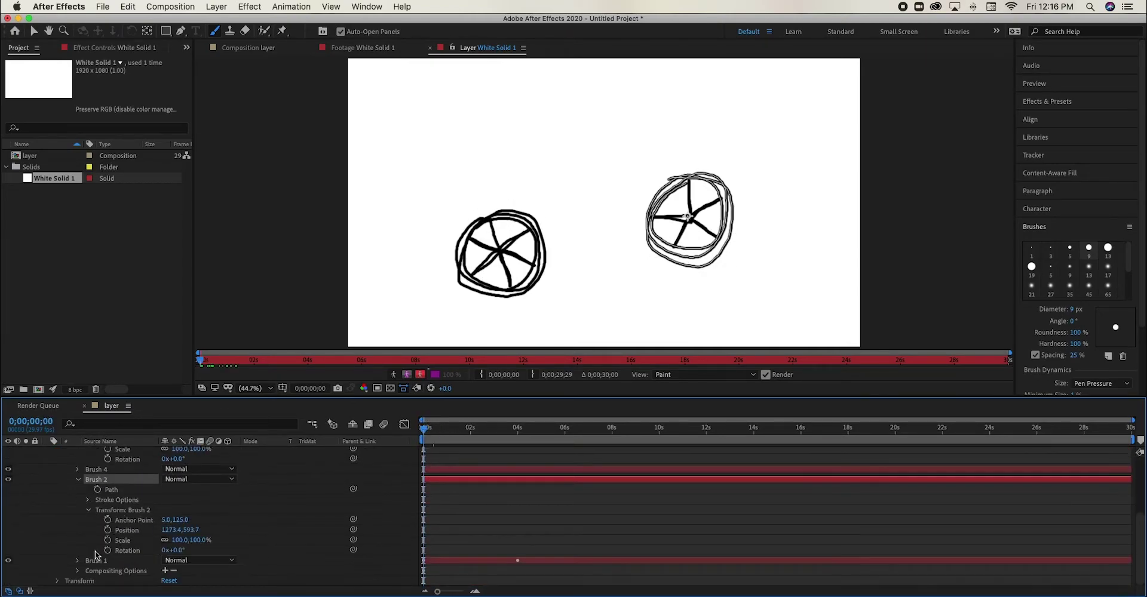
pyautogui.moveTo(421, 430); pyautogui.dragTo(515, 413)
pyautogui.click(165, 551)
pyautogui.write('3')
pyautogui.press('Return')
# - Move the right wheel down by setting Brush 5's position to 1271.4, 732.4 and Brush 2's to 1273.4, 720.7
pyautogui.scroll(3, 301, 506)
pyautogui.scroll(-2, 301, 506)
pyautogui.scroll(5, 301, 507)
pyautogui.moveTo(179, 539); pyautogui.dragTo(265, 532)
pyautogui.click(435, 428)
# - Link Brush 5's rotation to Brush 2's rotation and play both spinning wheels from the first frame
pyautogui.scroll(-5, 317, 517)
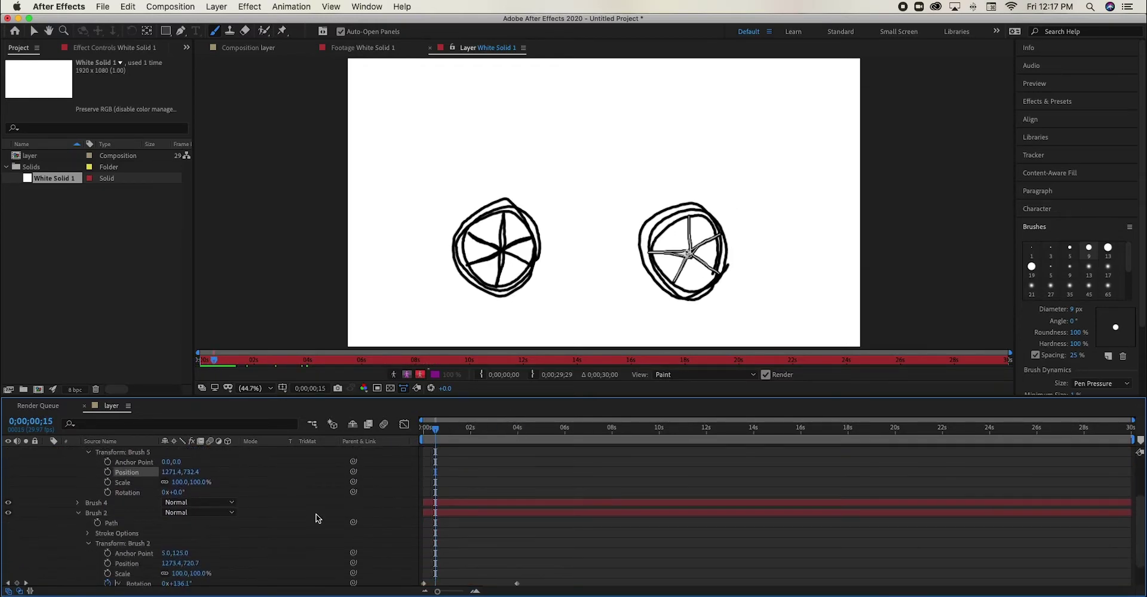
pyautogui.press('space')
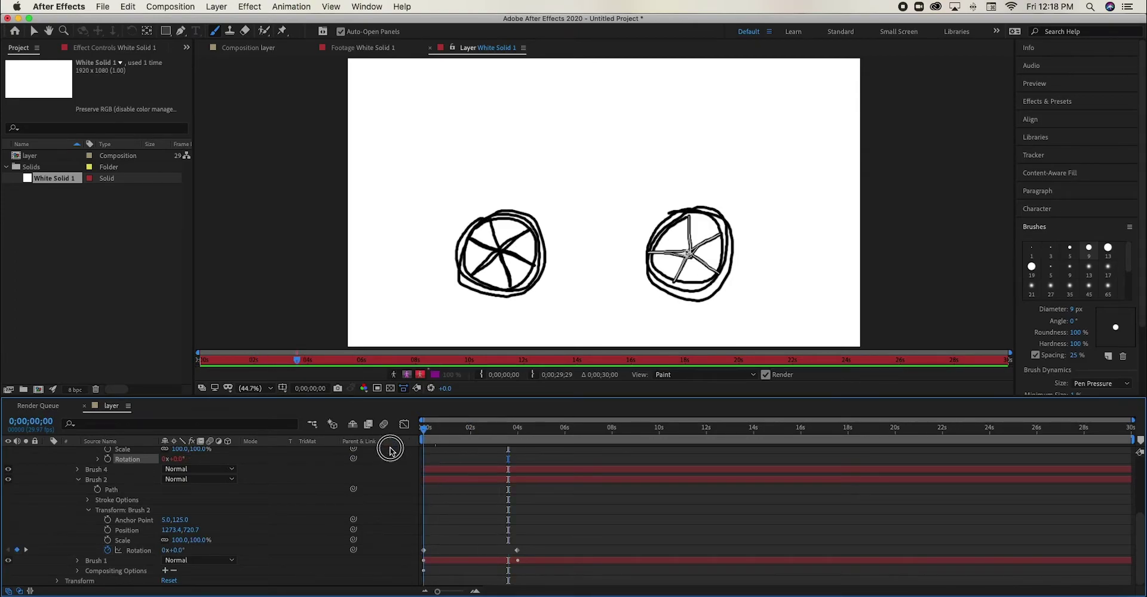
pyautogui.press('space')
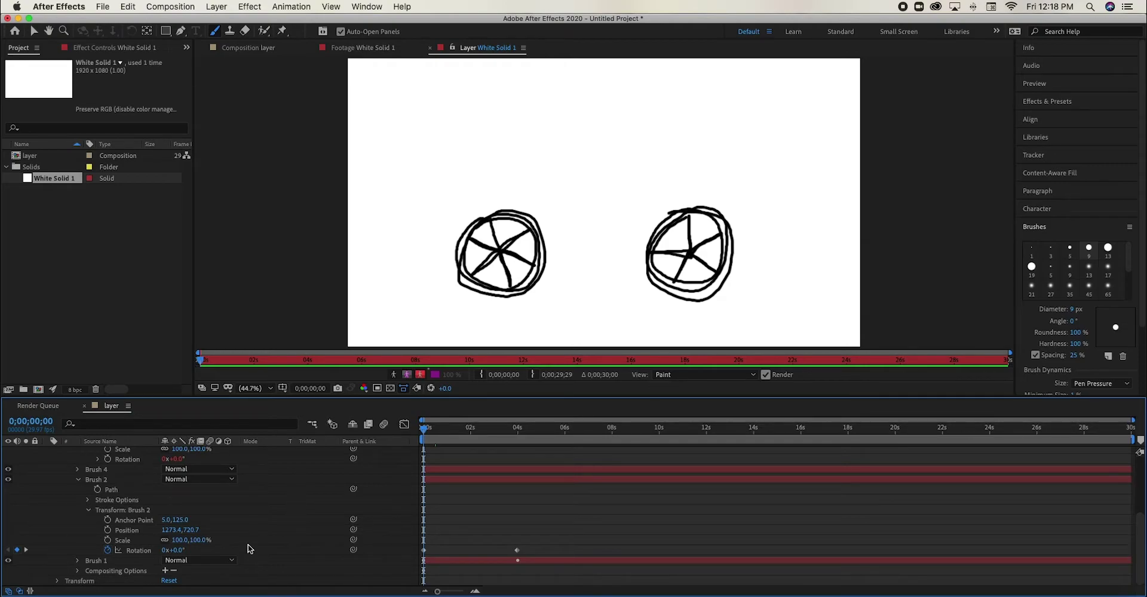
# - Paint a bicycle frame joining the wheels, with a curved handlebar, pedals and a filled seat, undoing the first stroke
pyautogui.moveTo(498, 165)
pyautogui.mouseDown()
pyautogui.moveTo(519, 135)
pyautogui.moveTo(535, 137)
pyautogui.moveTo(491, 254)
pyautogui.moveTo(561, 156)
pyautogui.mouseUp()
pyautogui.press('super+z')
pyautogui.moveTo(500, 246)
pyautogui.mouseDown()
pyautogui.moveTo(504, 179)
pyautogui.moveTo(475, 156)
pyautogui.moveTo(503, 230)
pyautogui.moveTo(602, 184)
pyautogui.moveTo(633, 202)
pyautogui.moveTo(495, 251)
pyautogui.moveTo(509, 153)
pyautogui.moveTo(618, 160)
pyautogui.moveTo(657, 200)
pyautogui.moveTo(626, 169)
pyautogui.moveTo(512, 168)
pyautogui.moveTo(584, 242)
pyautogui.moveTo(512, 164)
pyautogui.moveTo(586, 240)
pyautogui.moveTo(585, 200)
pyautogui.moveTo(583, 267)
pyautogui.moveTo(595, 265)
pyautogui.mouseUp()
pyautogui.moveTo(587, 217)
pyautogui.mouseDown()
pyautogui.moveTo(572, 239)
pyautogui.moveTo(588, 217)
pyautogui.mouseUp()
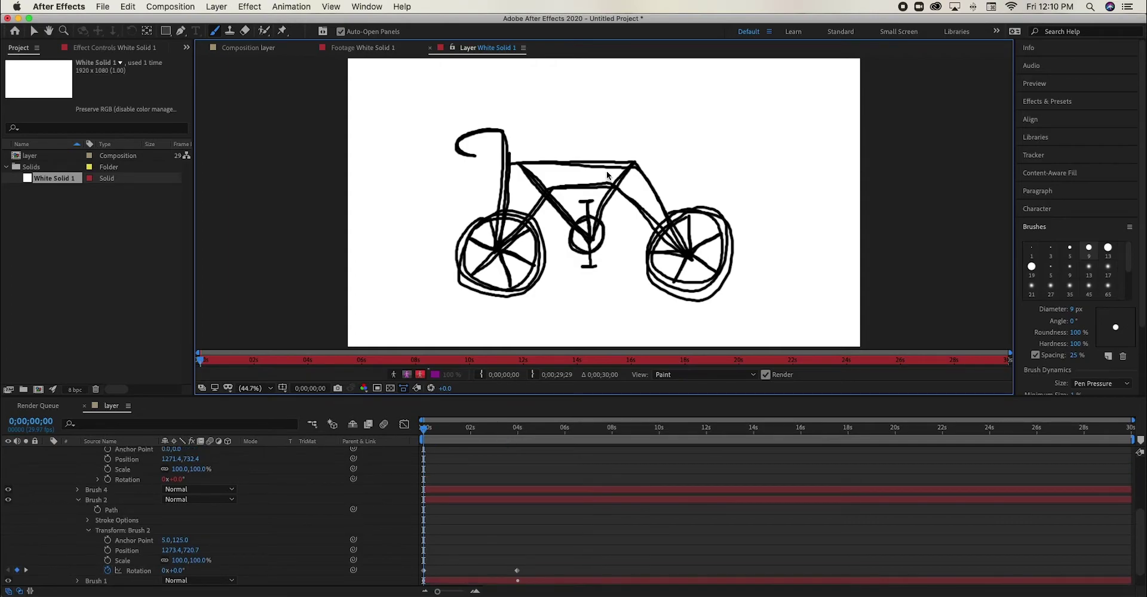
pyautogui.moveTo(604, 163)
pyautogui.mouseDown()
pyautogui.moveTo(600, 131)
pyautogui.moveTo(576, 133)
pyautogui.moveTo(594, 135)
pyautogui.mouseUp()
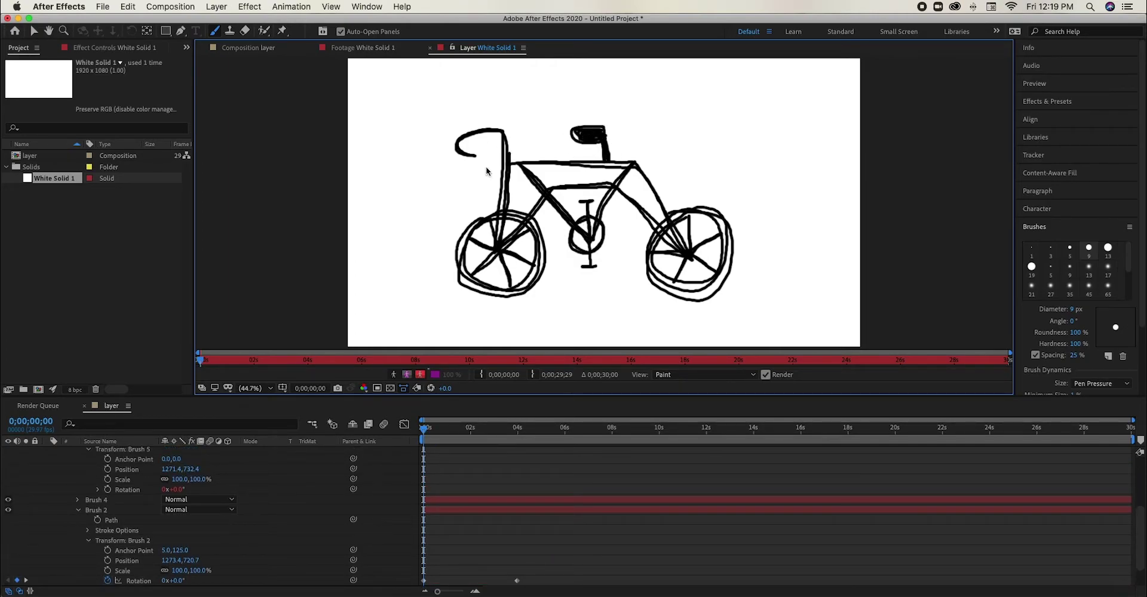
# - Erase the curved handlebar and repaint it slightly lower above the left wheel
pyautogui.press('super+b')
pyautogui.press('super+b')
pyautogui.moveTo(469, 143)
pyautogui.mouseDown()
pyautogui.moveTo(493, 133)
pyautogui.moveTo(460, 141)
pyautogui.moveTo(509, 145)
pyautogui.mouseUp()
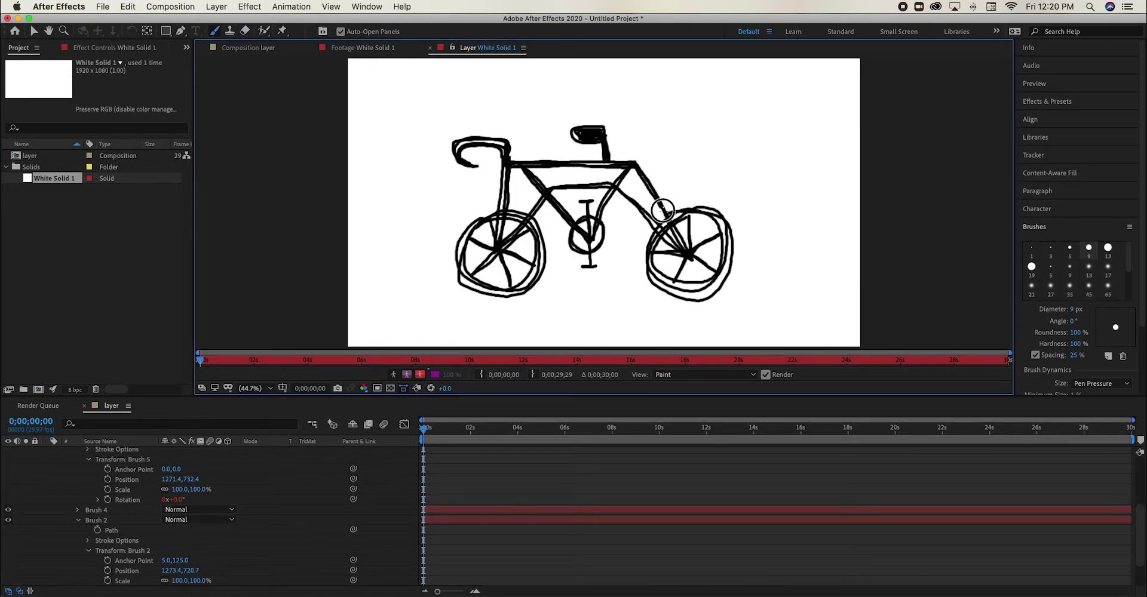
# - Put an expression on Brush 2's rotation and adjust Brush 1's rotation at the 4-second keyframe
pyautogui.scroll(-2, 513, 478)
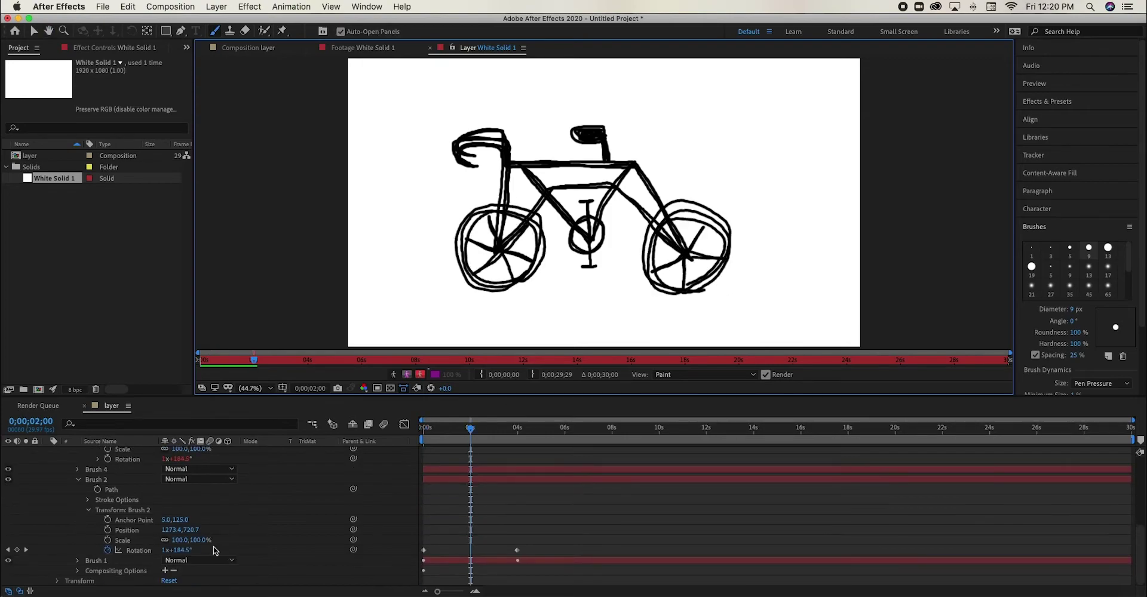
pyautogui.click(518, 428)
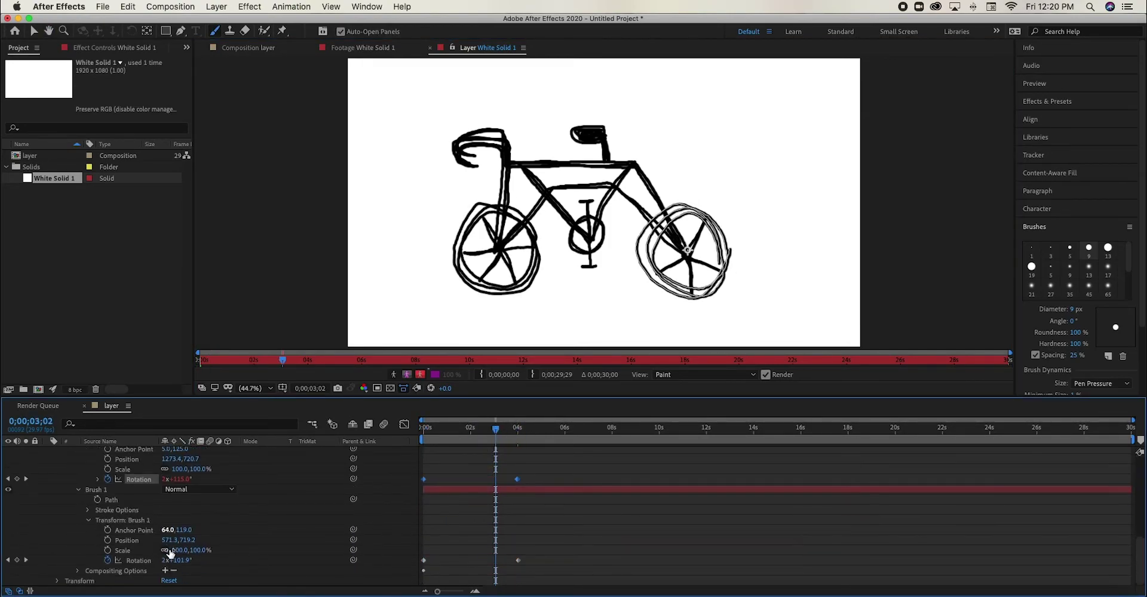
pyautogui.press('k')
pyautogui.moveTo(176, 561); pyautogui.dragTo(182, 560)
pyautogui.click(442, 448)
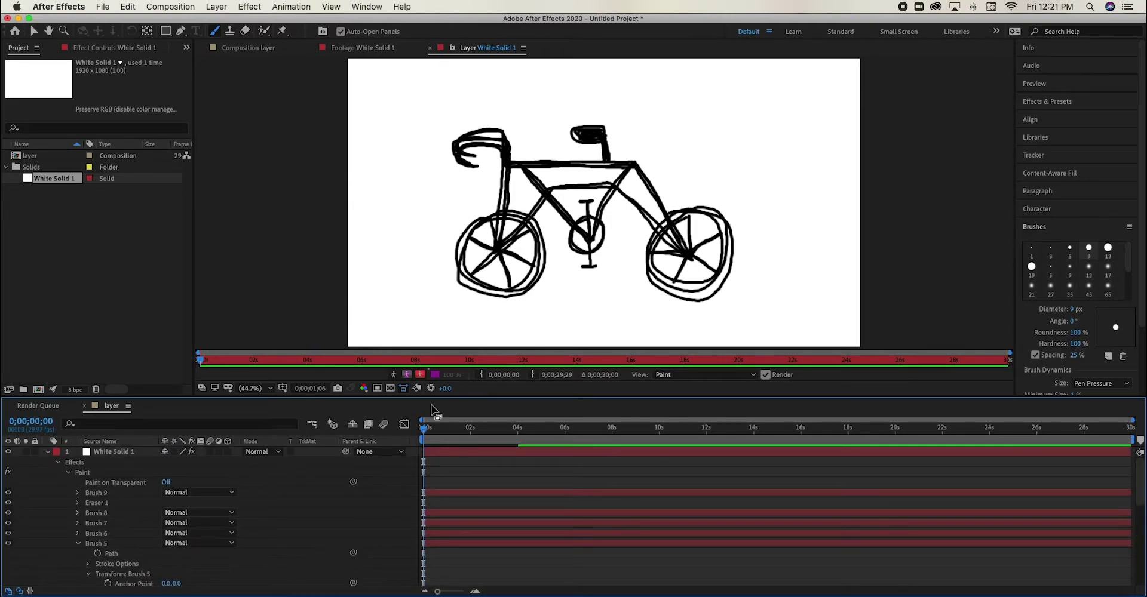
# - Examine the Eraser 1 stroke's properties and the Eraser tool's paint settings, then return to the Brush tool
pyautogui.click(96, 503)
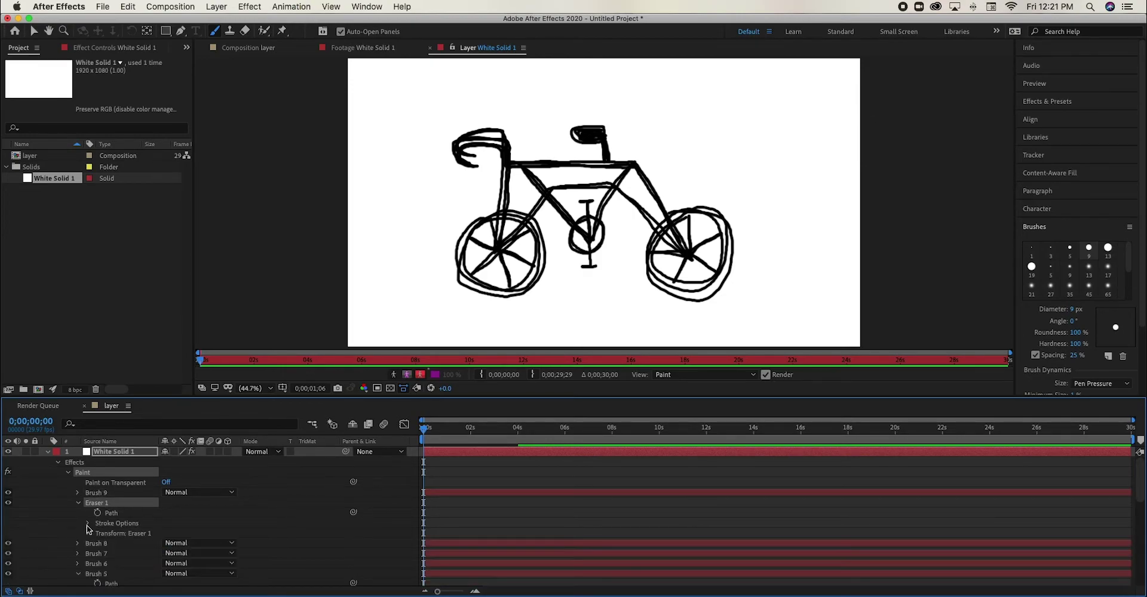
pyautogui.scroll(-3, 92, 537)
pyautogui.press('super+b')
pyautogui.press('super+b')
pyautogui.scroll(-5, 1066, 331)
pyautogui.click(1033, 385)
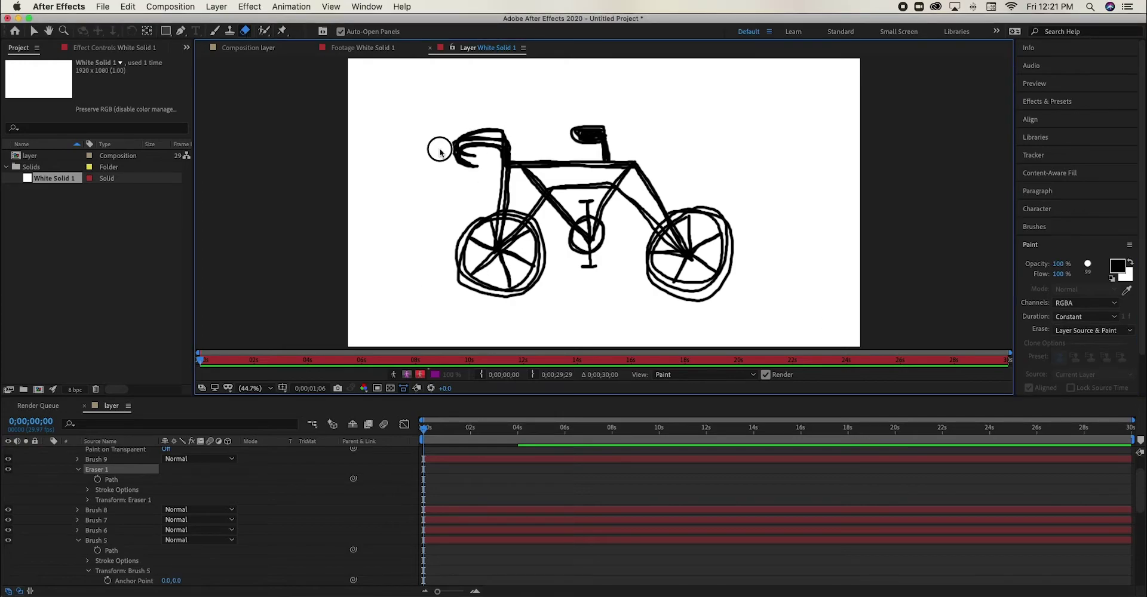
pyautogui.scroll(3, 142, 467)
pyautogui.press('super+9')
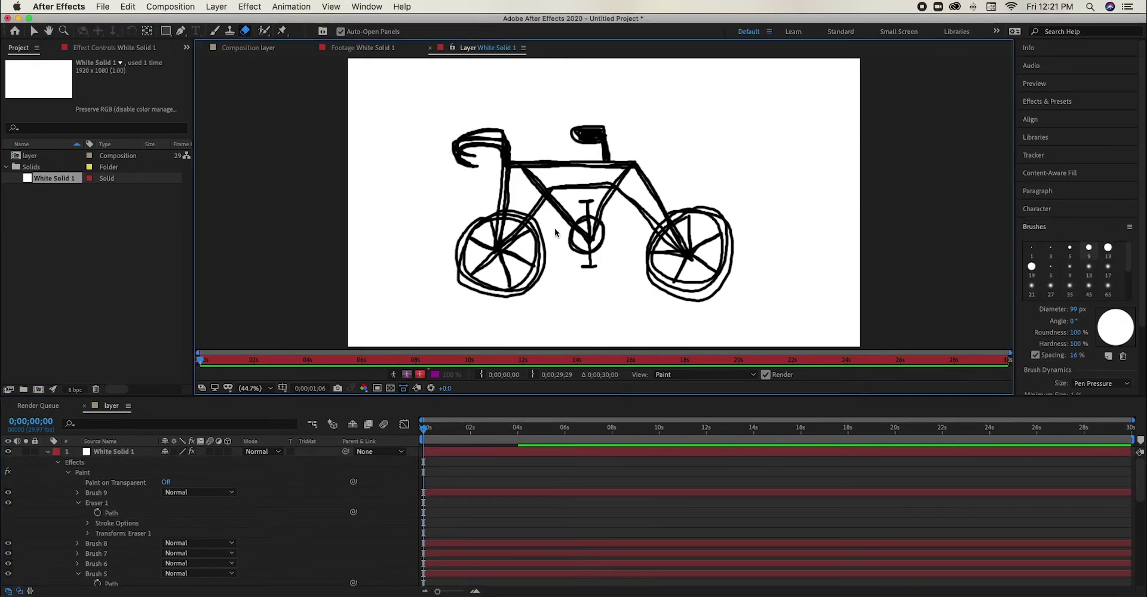
pyautogui.press('super+b')
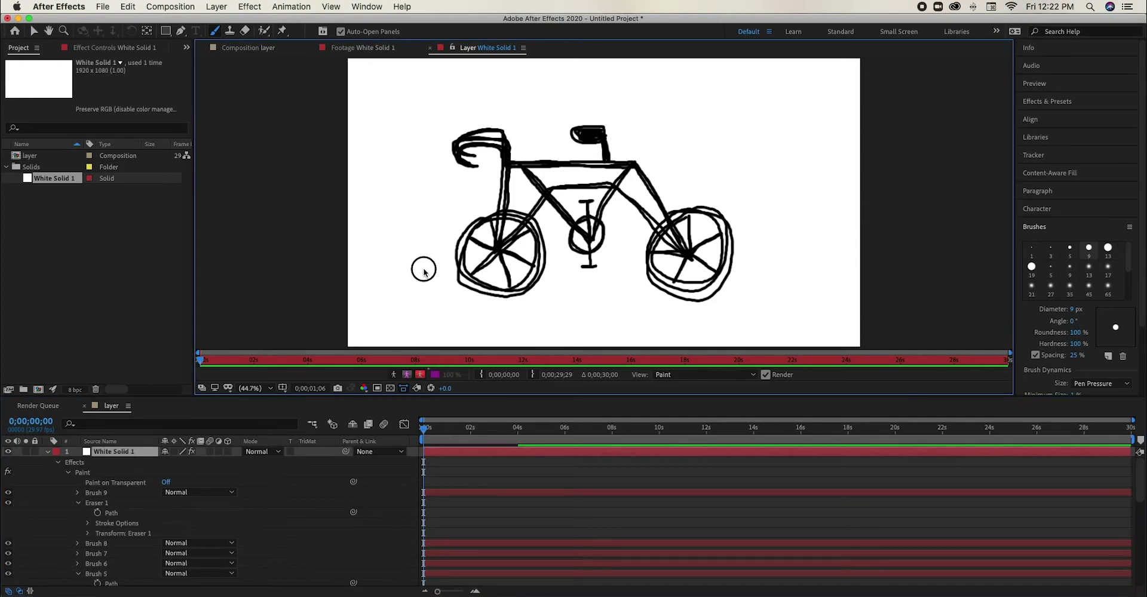
# - Play the bicycle animation and check the spinning wheels against the brush strokes' rotation properties and keyframes
pyautogui.press('space')
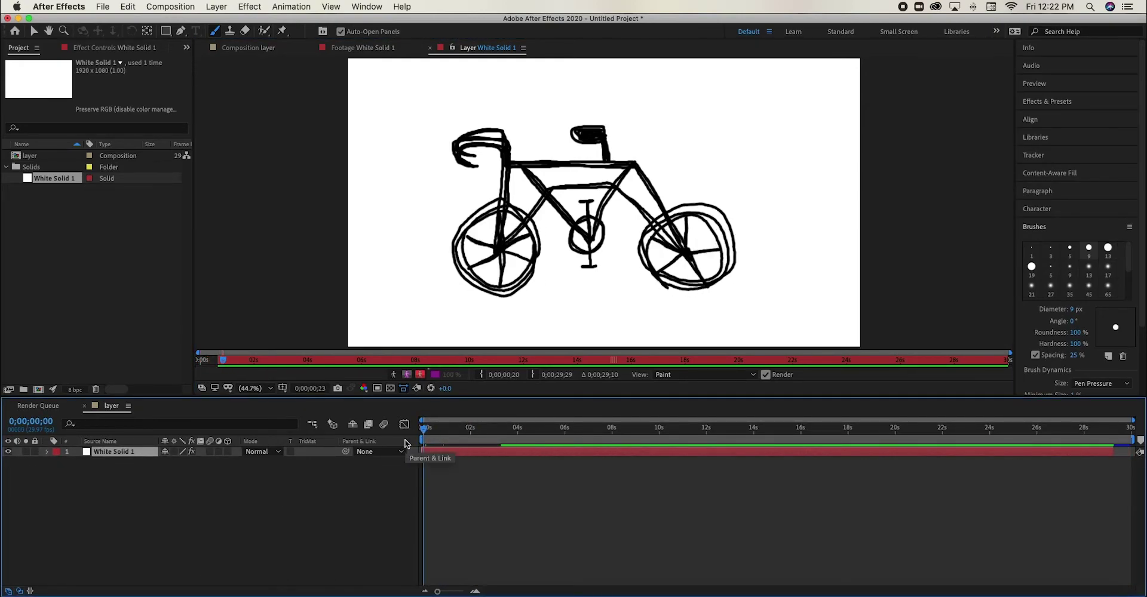
pyautogui.click(47, 451)
pyautogui.scroll(-15, 133, 524)
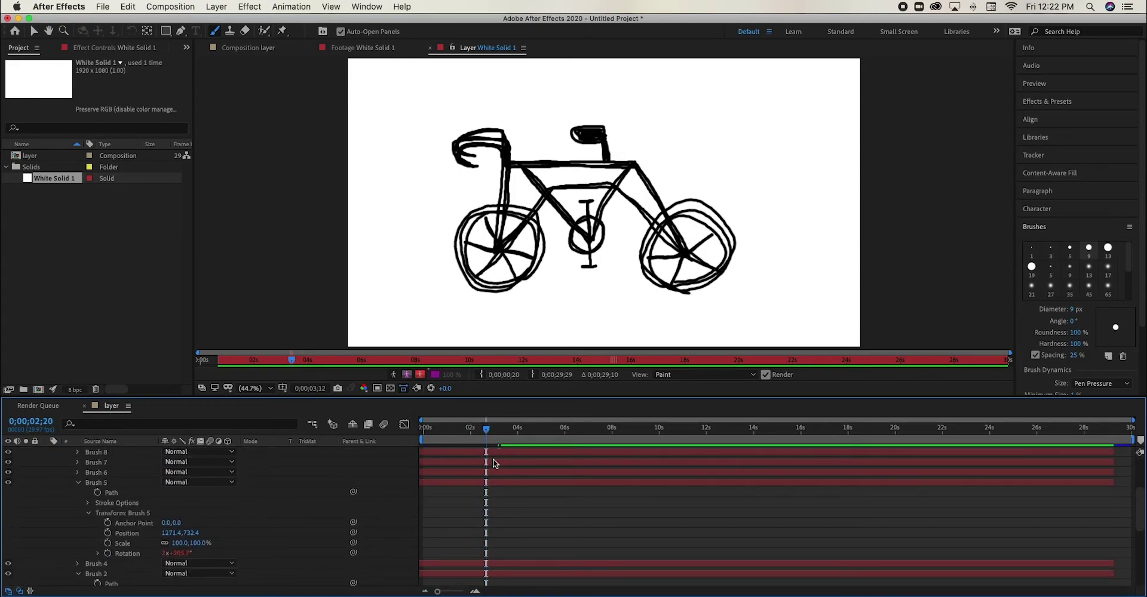
pyautogui.click(96, 490)
pyautogui.click(499, 430)
pyautogui.moveTo(493, 432)
pyautogui.mouseDown()
pyautogui.moveTo(492, 456)
pyautogui.moveTo(512, 464)
pyautogui.mouseUp()
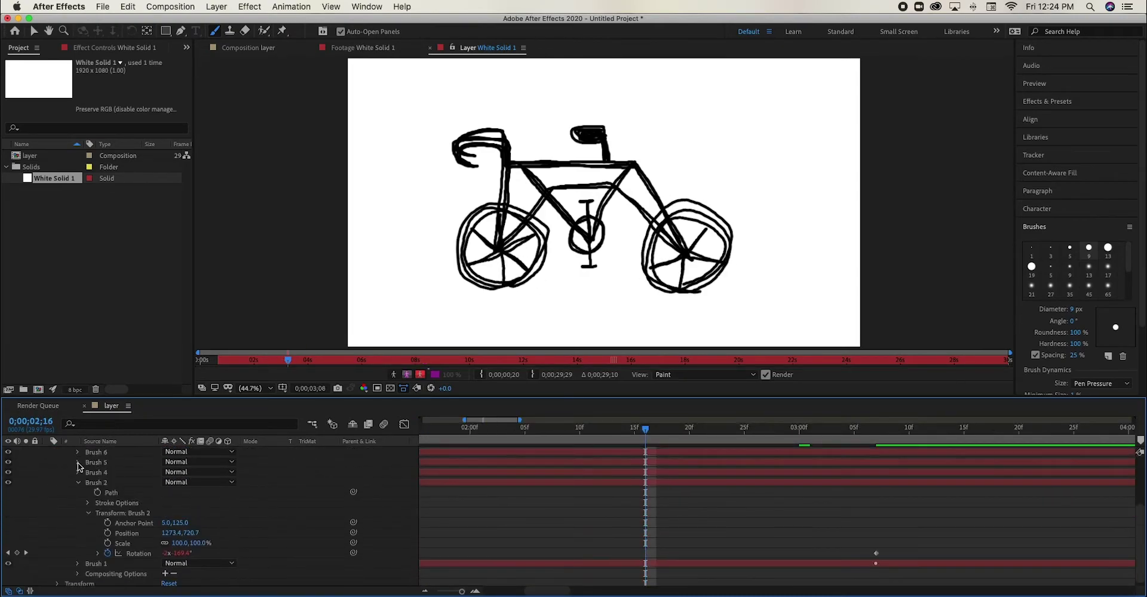
pyautogui.press('Home')
pyautogui.press('space')
pyautogui.press(';')
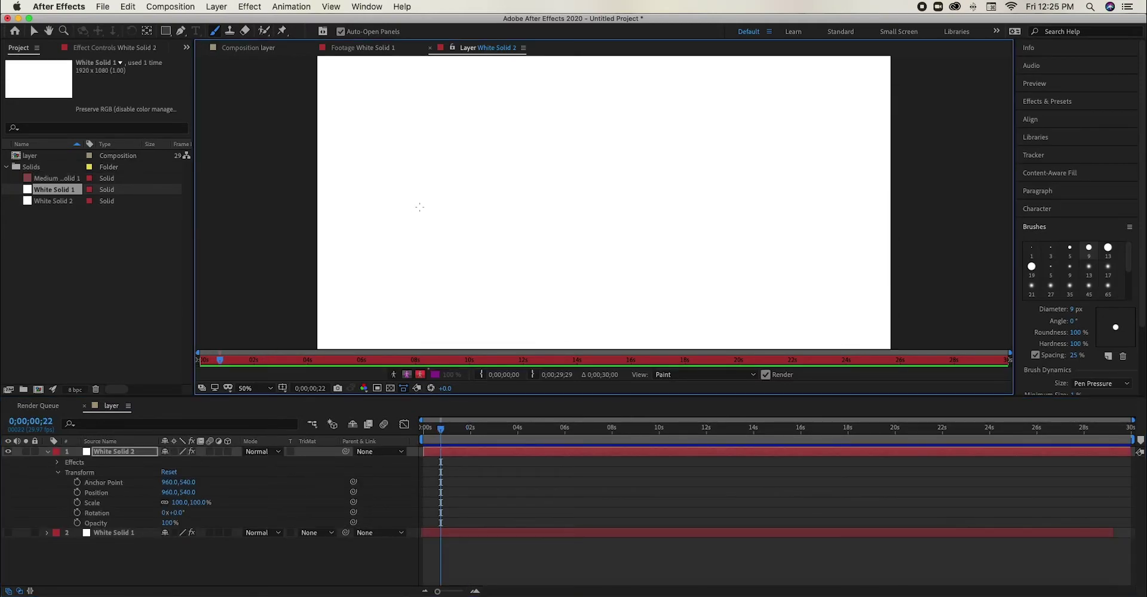
# - Paint the cursive word "frog" in one continuous stroke on White Solid 2 and expose Brush 1's stroke options
pyautogui.moveTo(426, 205)
pyautogui.mouseDown()
pyautogui.moveTo(438, 171)
pyautogui.moveTo(425, 268)
pyautogui.moveTo(430, 216)
pyautogui.mouseUp()
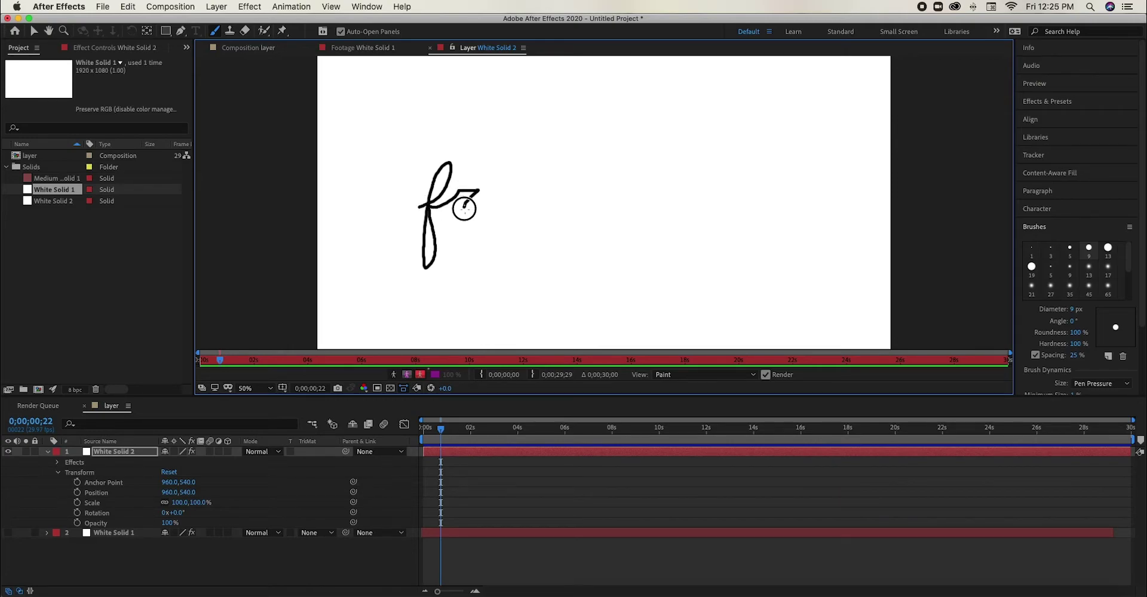
pyautogui.moveTo(464, 208)
pyautogui.mouseDown()
pyautogui.moveTo(510, 200)
pyautogui.moveTo(492, 191)
pyautogui.moveTo(488, 206)
pyautogui.moveTo(509, 212)
pyautogui.moveTo(514, 197)
pyautogui.moveTo(498, 191)
pyautogui.moveTo(547, 193)
pyautogui.moveTo(528, 202)
pyautogui.moveTo(541, 209)
pyautogui.moveTo(544, 199)
pyautogui.moveTo(538, 252)
pyautogui.moveTo(524, 240)
pyautogui.moveTo(564, 186)
pyautogui.mouseUp()
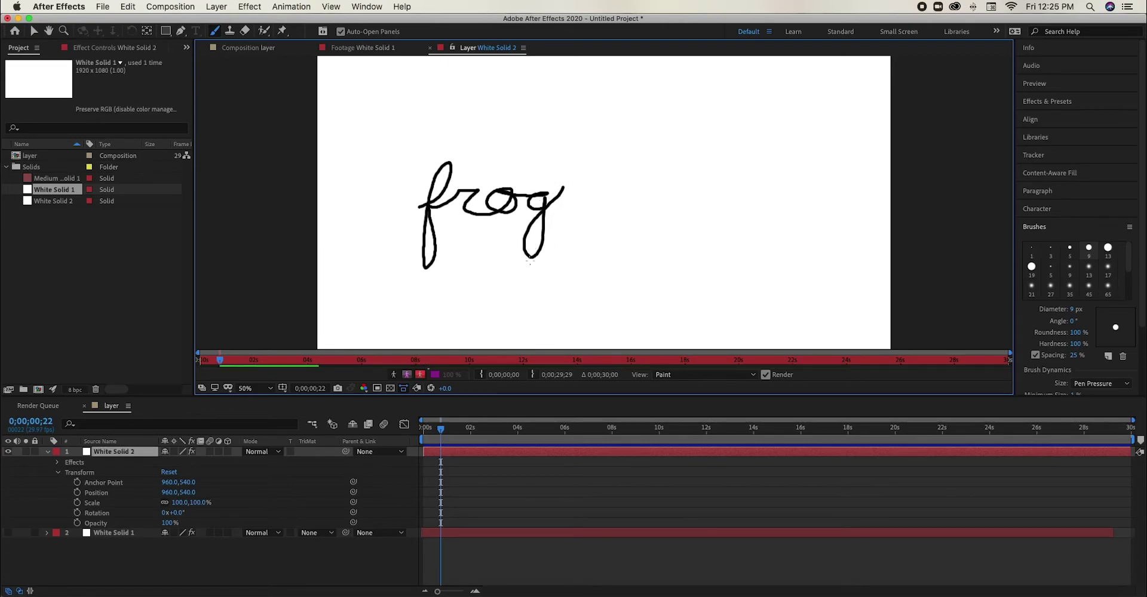
pyautogui.click(58, 473)
pyautogui.click(57, 463)
pyautogui.click(68, 472)
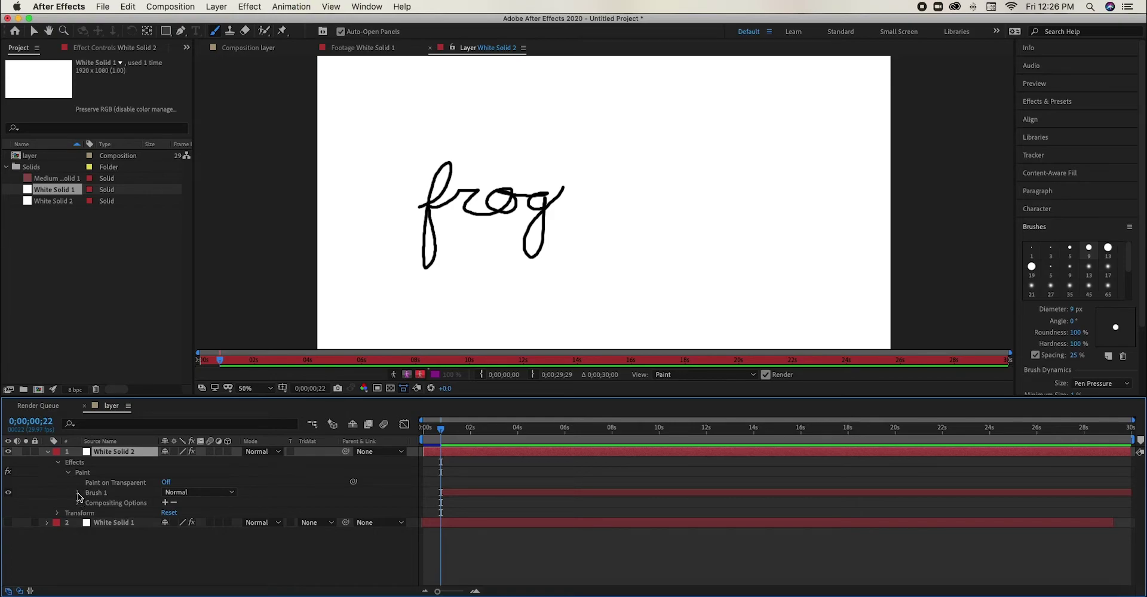
pyautogui.click(79, 493)
pyautogui.click(88, 514)
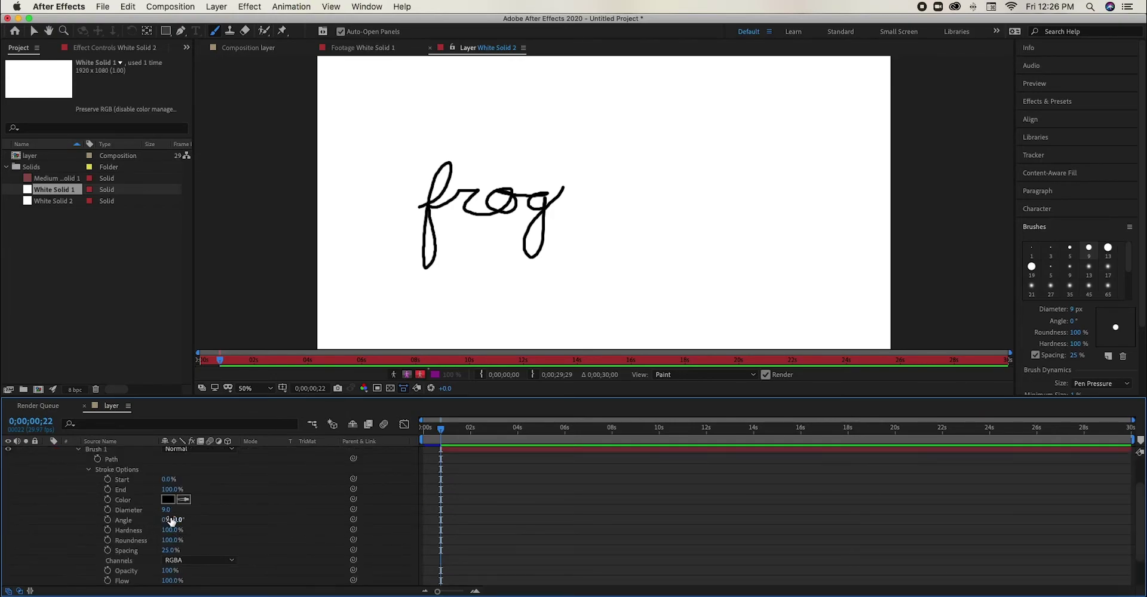
# - Keyframe Brush 1's End from 0% at 0;00;00;22 to 100% at about 5.5 seconds, leaving Start without keyframes
pyautogui.click(108, 489)
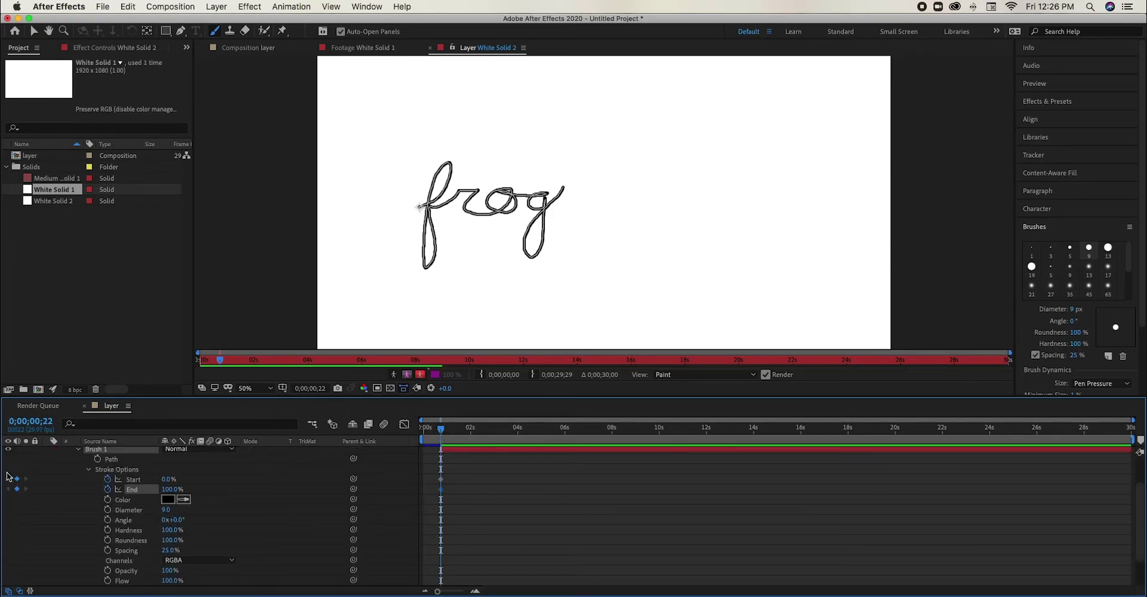
pyautogui.click(109, 480)
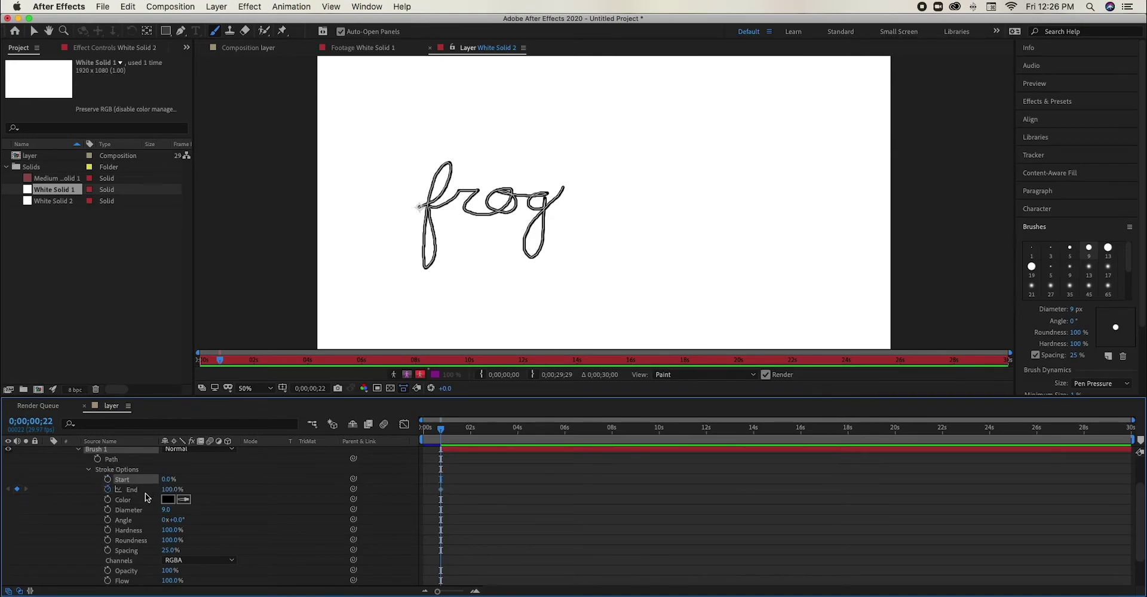
pyautogui.moveTo(171, 497)
pyautogui.mouseDown()
pyautogui.moveTo(245, 488)
pyautogui.moveTo(107, 499)
pyautogui.moveTo(269, 486)
pyautogui.mouseUp()
pyautogui.click(552, 431)
pyautogui.click(446, 432)
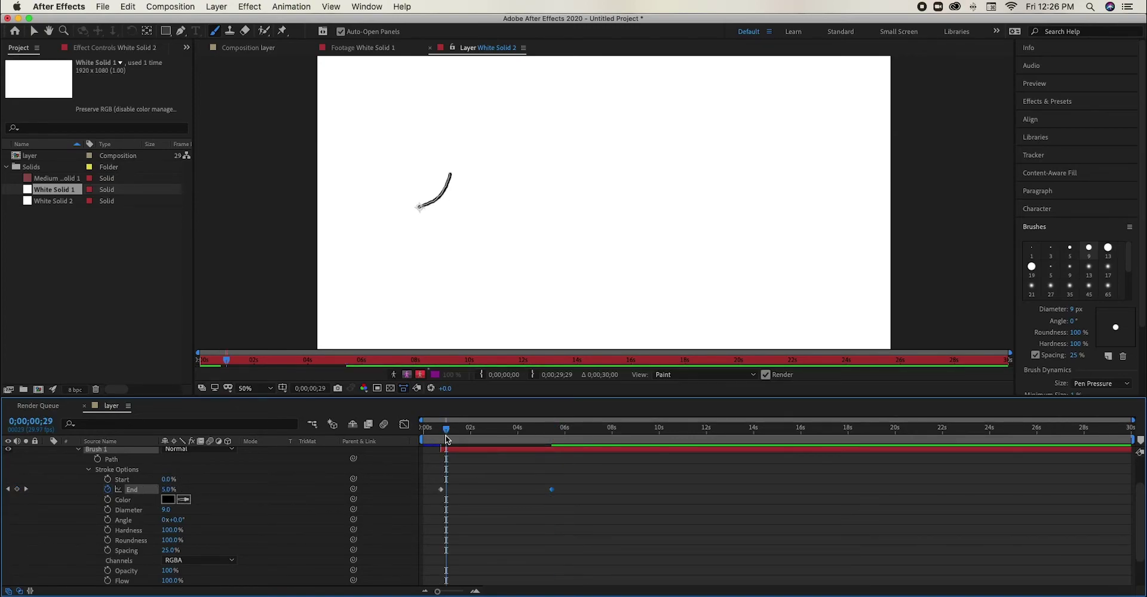
# - Preview the write-on and retime its second End keyframe to about 3 seconds
pyautogui.press('space')
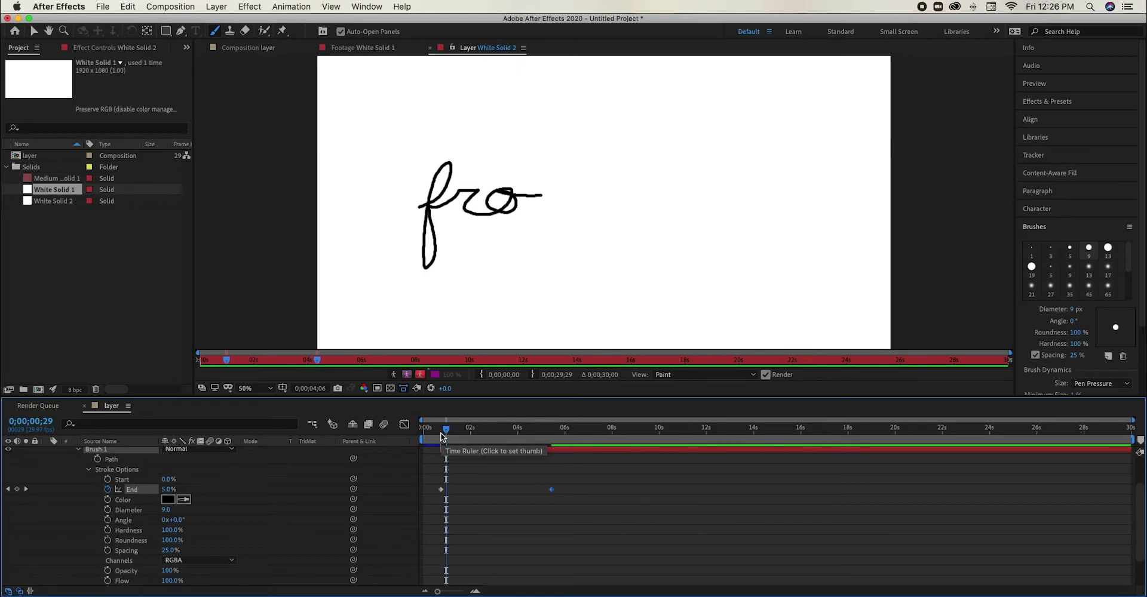
pyautogui.press('space')
pyautogui.moveTo(548, 497); pyautogui.dragTo(489, 509)
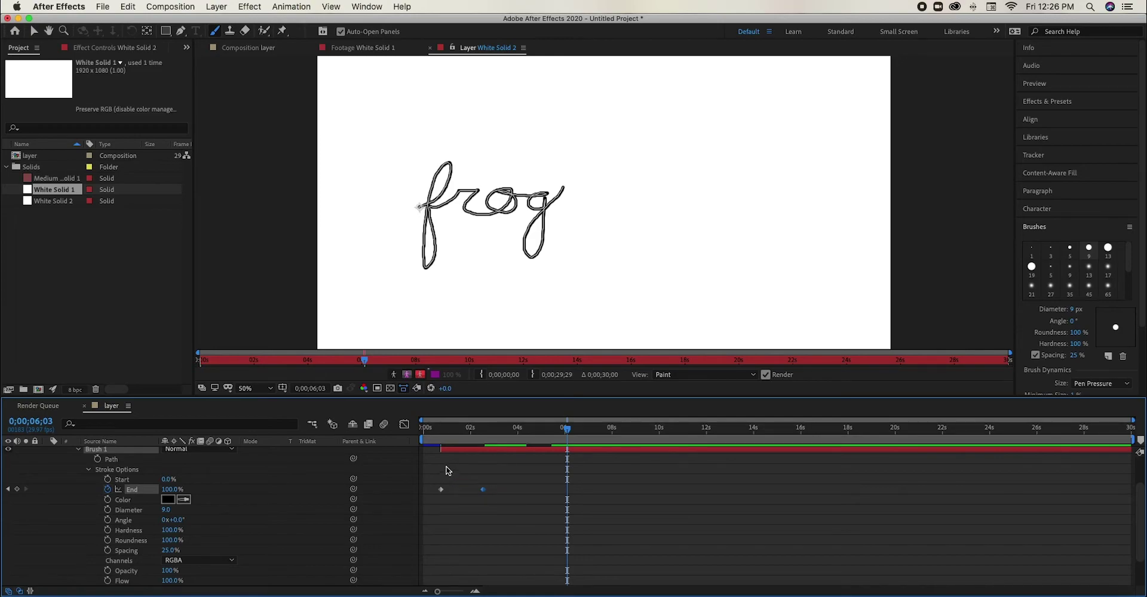
pyautogui.click(435, 428)
pyautogui.press('space')
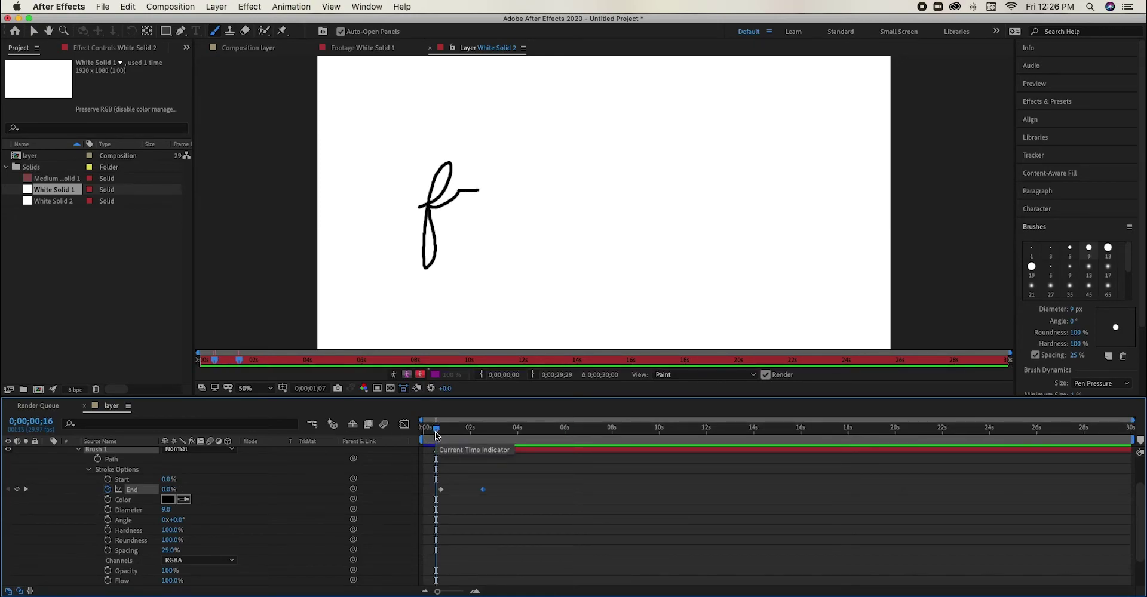
pyautogui.moveTo(482, 489); pyautogui.dragTo(497, 490)
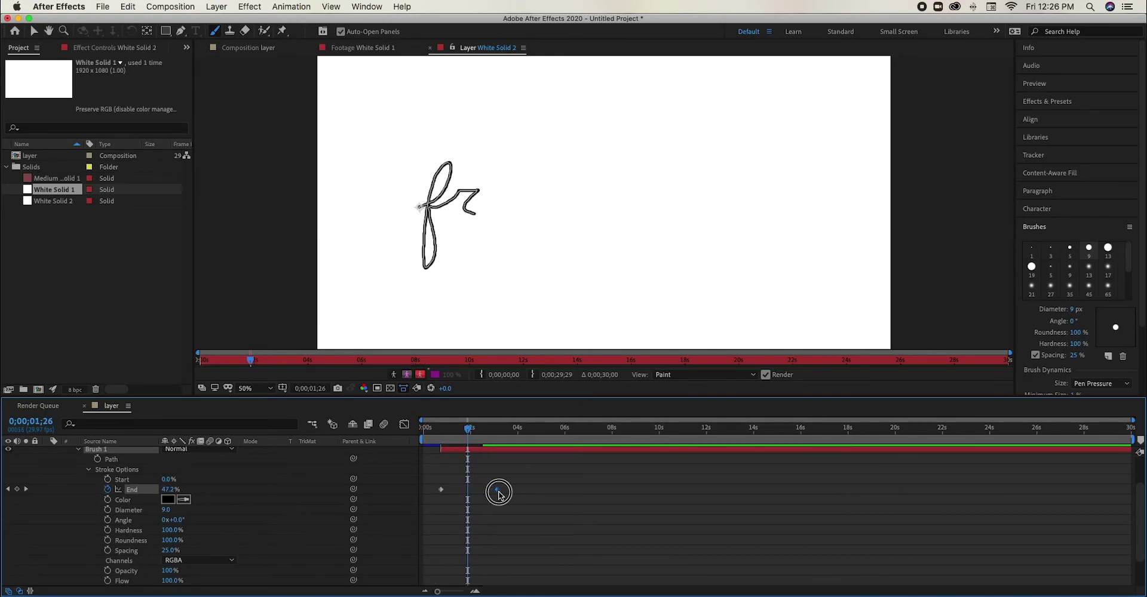
pyautogui.click(442, 435)
pyautogui.press('space')
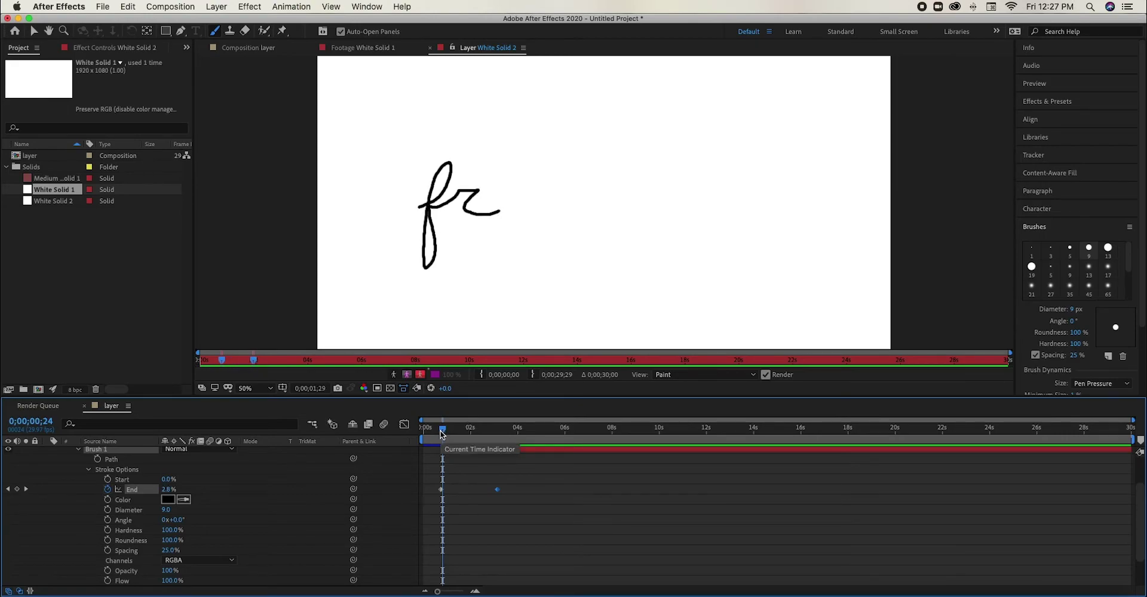
pyautogui.press('space')
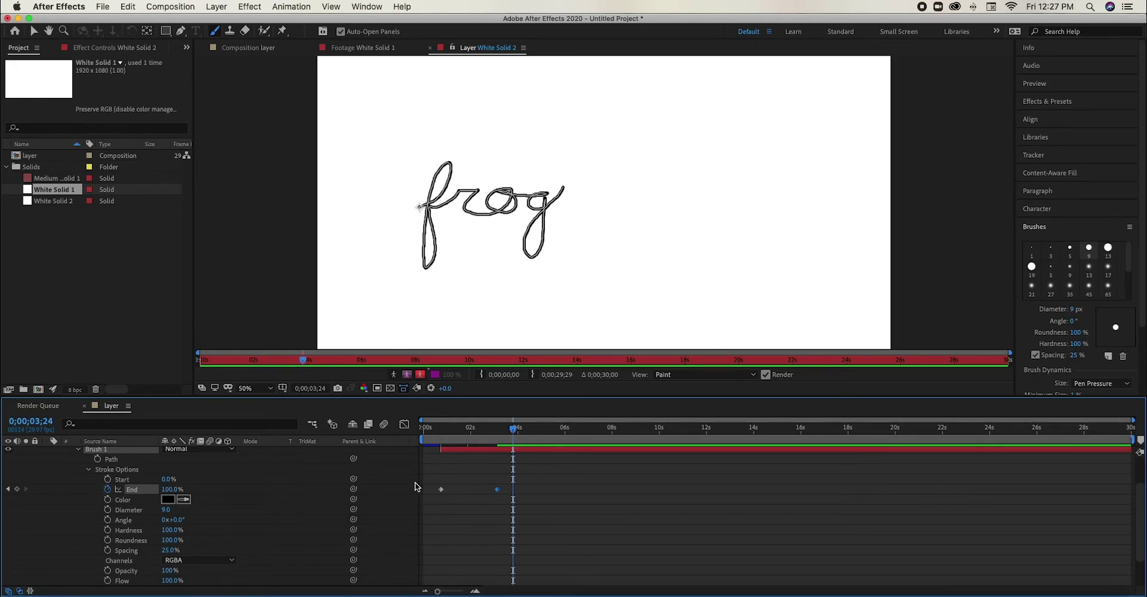
# - Recolour the "frog" stroke dark green and set its diameter to 12
pyautogui.click(168, 501)
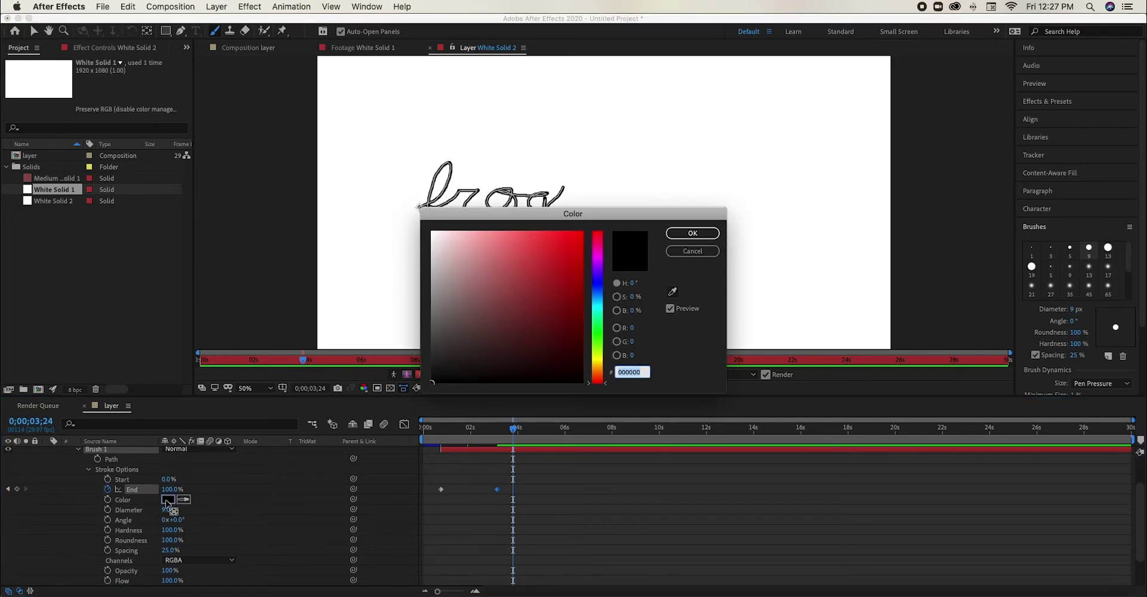
pyautogui.click(602, 342)
pyautogui.moveTo(556, 328); pyautogui.dragTo(575, 348)
pyautogui.click(692, 233)
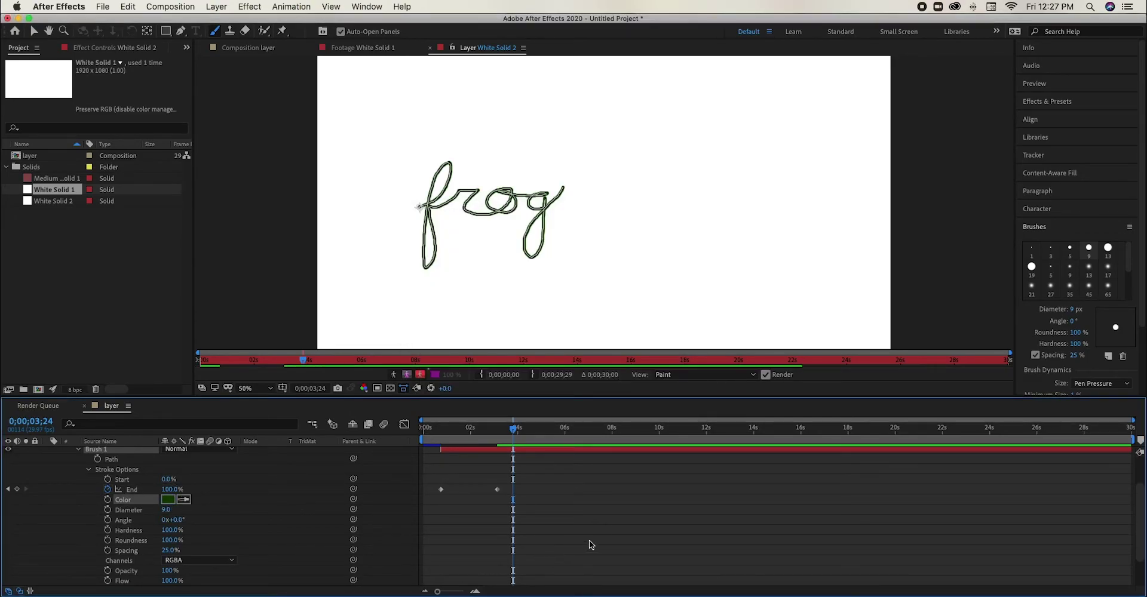
pyautogui.moveTo(511, 427)
pyautogui.mouseDown()
pyautogui.moveTo(469, 454)
pyautogui.moveTo(523, 456)
pyautogui.mouseUp()
pyautogui.moveTo(167, 513)
pyautogui.mouseDown()
pyautogui.moveTo(215, 511)
pyautogui.moveTo(113, 515)
pyautogui.mouseUp()
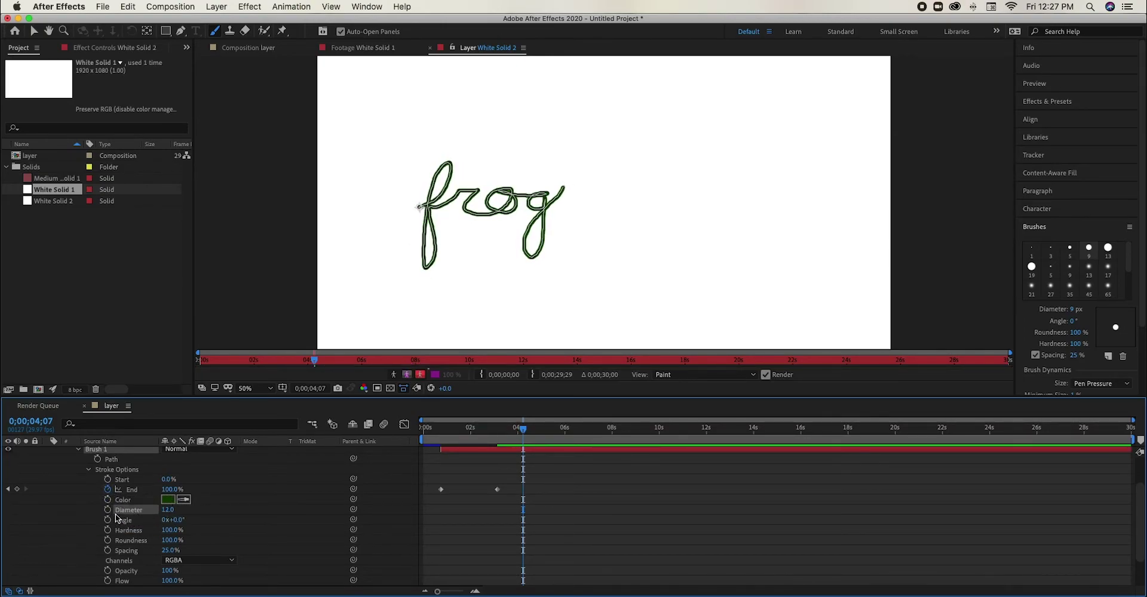
# - Set Brush 1's hardness to 99% and spacing to 146%, and preview the dotted writing
pyautogui.moveTo(523, 434)
pyautogui.mouseDown()
pyautogui.moveTo(450, 433)
pyautogui.moveTo(489, 438)
pyautogui.mouseUp()
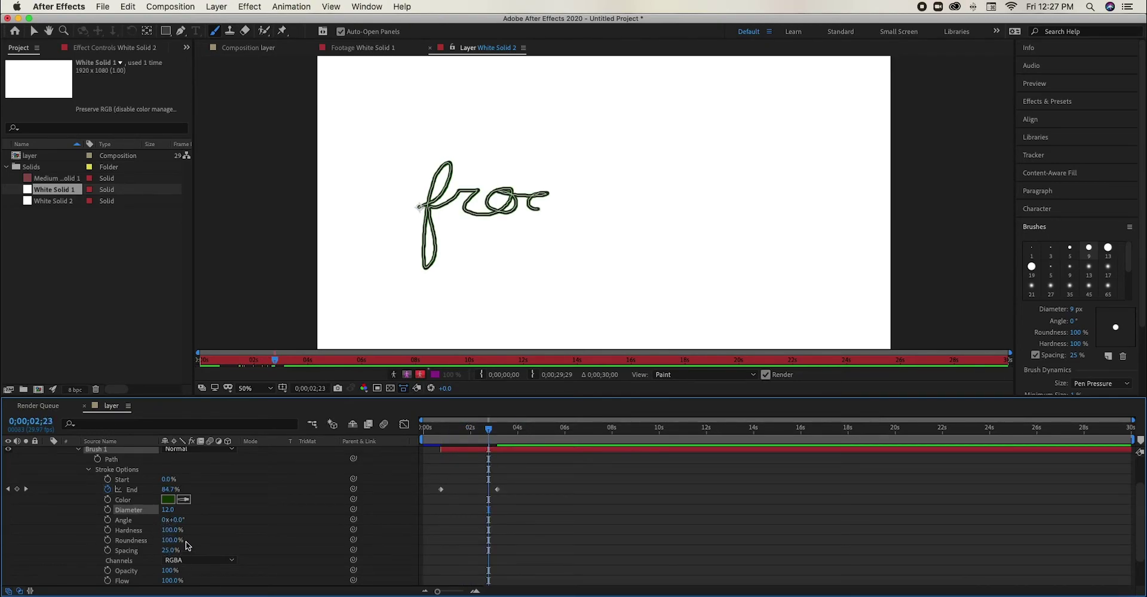
pyautogui.scroll(-2, 188, 545)
pyautogui.moveTo(170, 489)
pyautogui.mouseDown()
pyautogui.moveTo(128, 488)
pyautogui.moveTo(257, 492)
pyautogui.moveTo(155, 501)
pyautogui.moveTo(341, 516)
pyautogui.mouseUp()
pyautogui.moveTo(171, 500)
pyautogui.mouseDown()
pyautogui.moveTo(236, 499)
pyautogui.moveTo(120, 500)
pyautogui.moveTo(292, 501)
pyautogui.mouseUp()
pyautogui.moveTo(169, 510)
pyautogui.mouseDown()
pyautogui.moveTo(336, 507)
pyautogui.moveTo(263, 535)
pyautogui.mouseUp()
pyautogui.click(438, 429)
pyautogui.press('v')
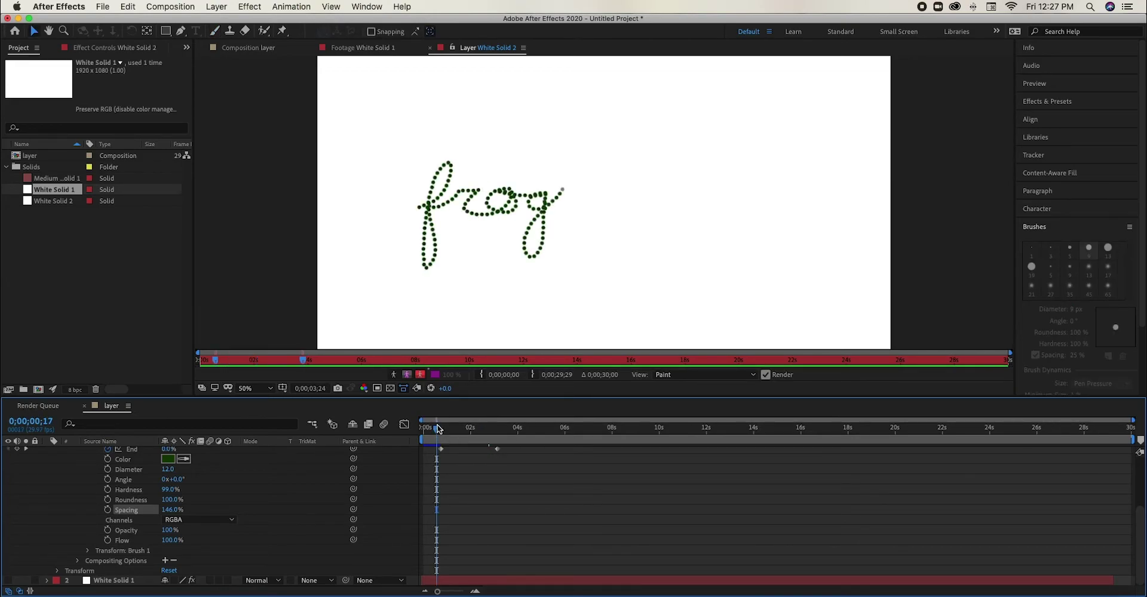
pyautogui.press('space')
# - Set Brush 1's spacing to 10%
pyautogui.moveTo(170, 511)
pyautogui.mouseDown()
pyautogui.moveTo(218, 505)
pyautogui.moveTo(101, 527)
pyautogui.mouseUp()
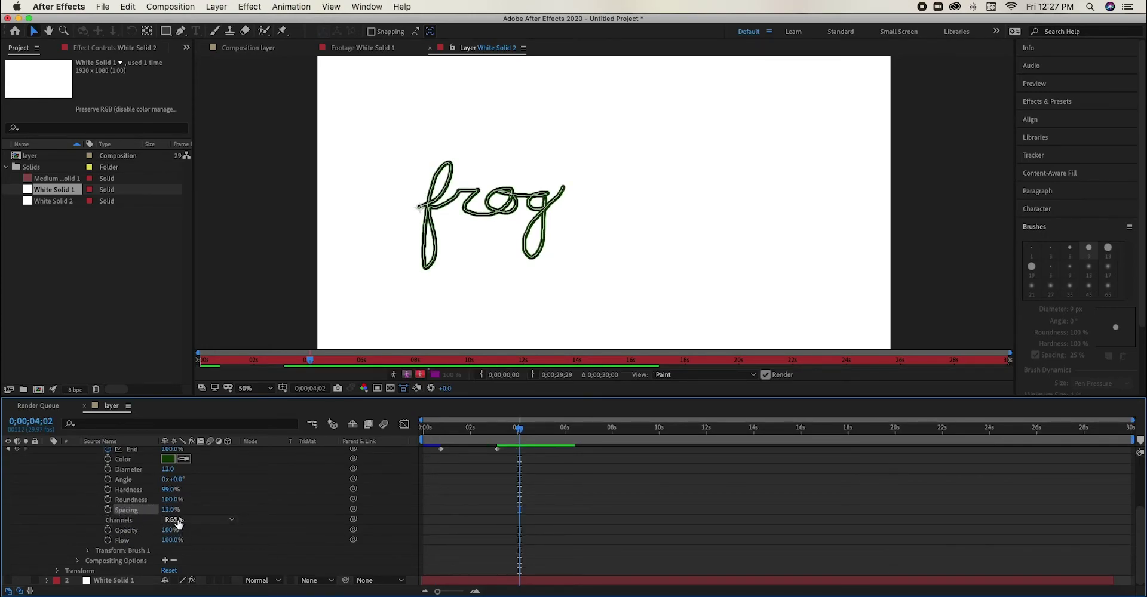
pyautogui.moveTo(169, 510)
pyautogui.mouseDown()
pyautogui.moveTo(123, 512)
pyautogui.moveTo(169, 512)
pyautogui.mouseUp()
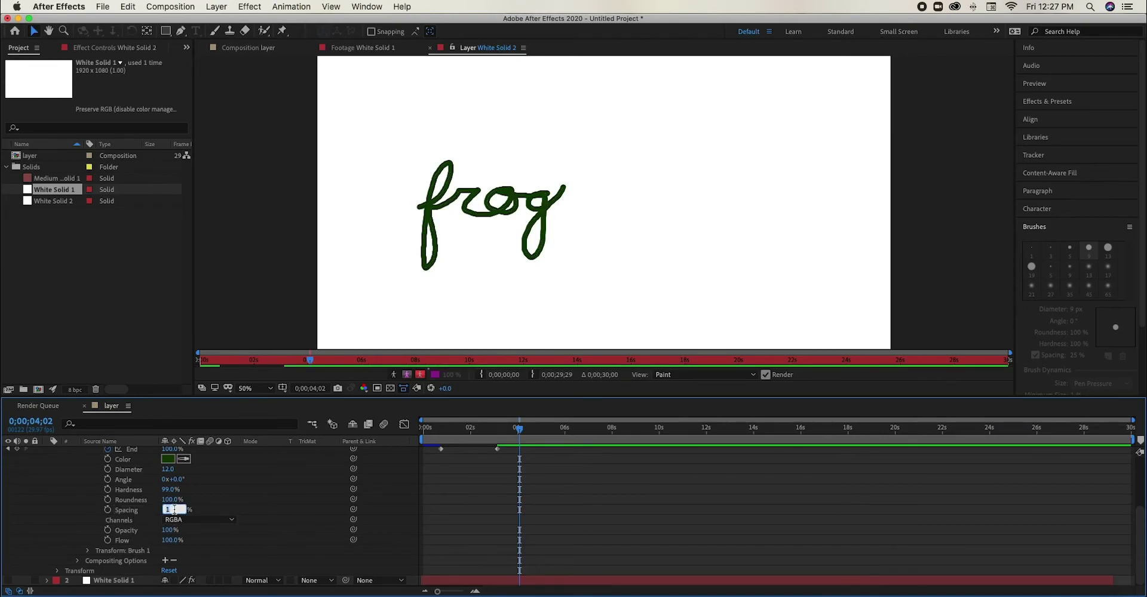
pyautogui.write('0')
pyautogui.press('Return')
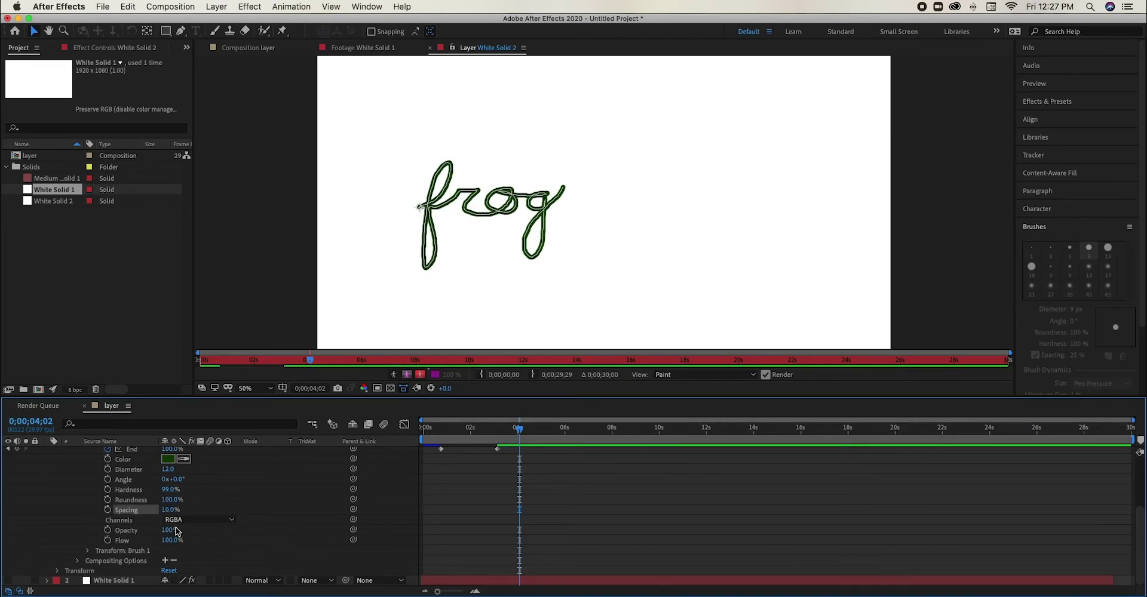
# - Keyframe Brush 1's Flow from 1% at 0;00;00;20 to 100% at 0;00;03;12
pyautogui.moveTo(172, 533)
pyautogui.mouseDown()
pyautogui.moveTo(141, 529)
pyautogui.moveTo(174, 530)
pyautogui.moveTo(135, 541)
pyautogui.moveTo(264, 536)
pyautogui.moveTo(23, 545)
pyautogui.moveTo(33, 545)
pyautogui.mouseUp()
pyautogui.moveTo(534, 429)
pyautogui.mouseDown()
pyautogui.moveTo(443, 429)
pyautogui.moveTo(469, 429)
pyautogui.mouseUp()
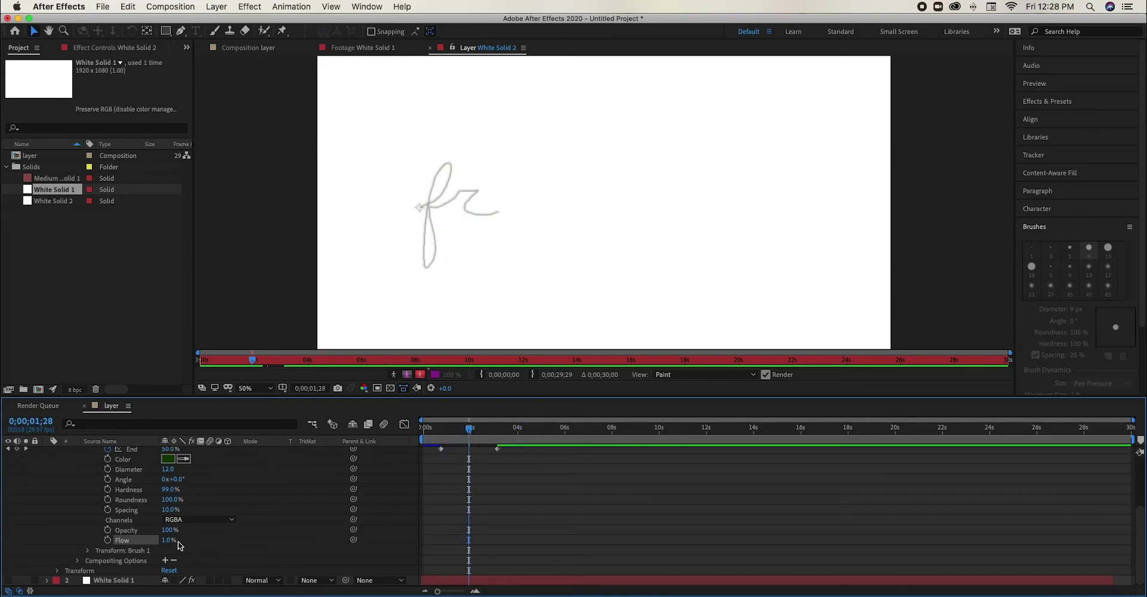
pyautogui.moveTo(470, 430); pyautogui.dragTo(439, 430)
pyautogui.click(107, 540)
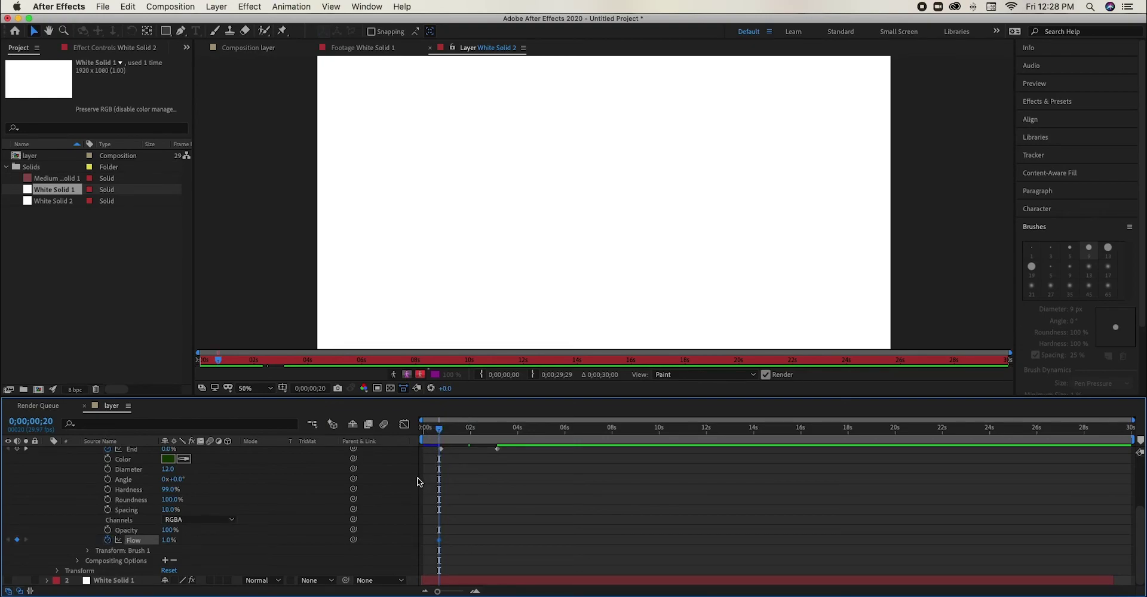
pyautogui.click(504, 428)
pyautogui.moveTo(161, 543); pyautogui.dragTo(273, 539)
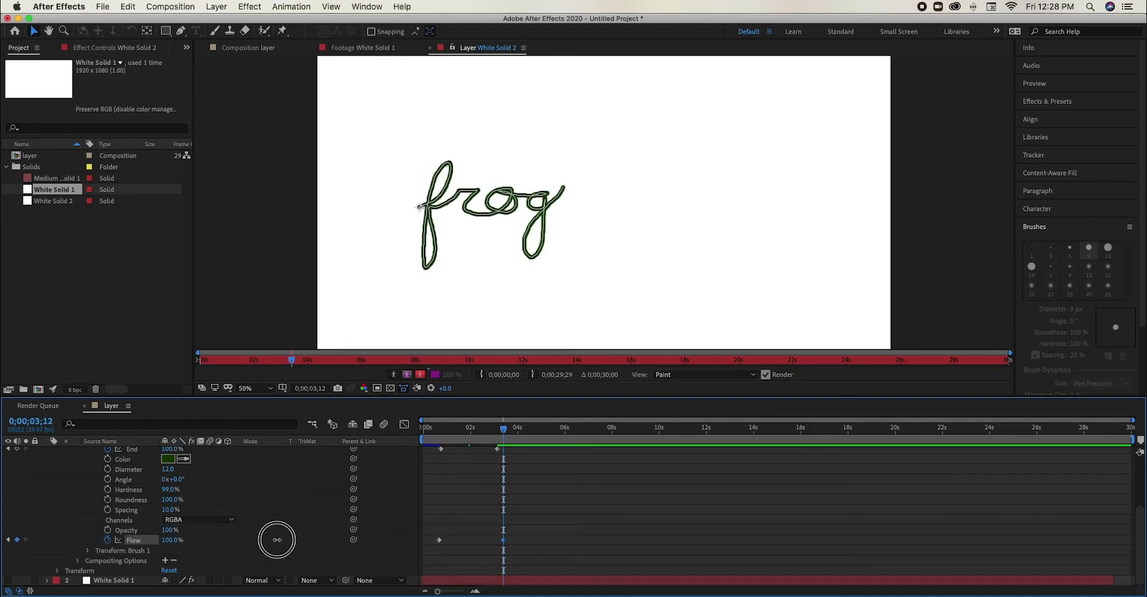
# - Preview the fade-in writing, move the last Flow keyframe to about 6.5 seconds and the last End keyframe to about 5.75 seconds, and replay
pyautogui.click(436, 428)
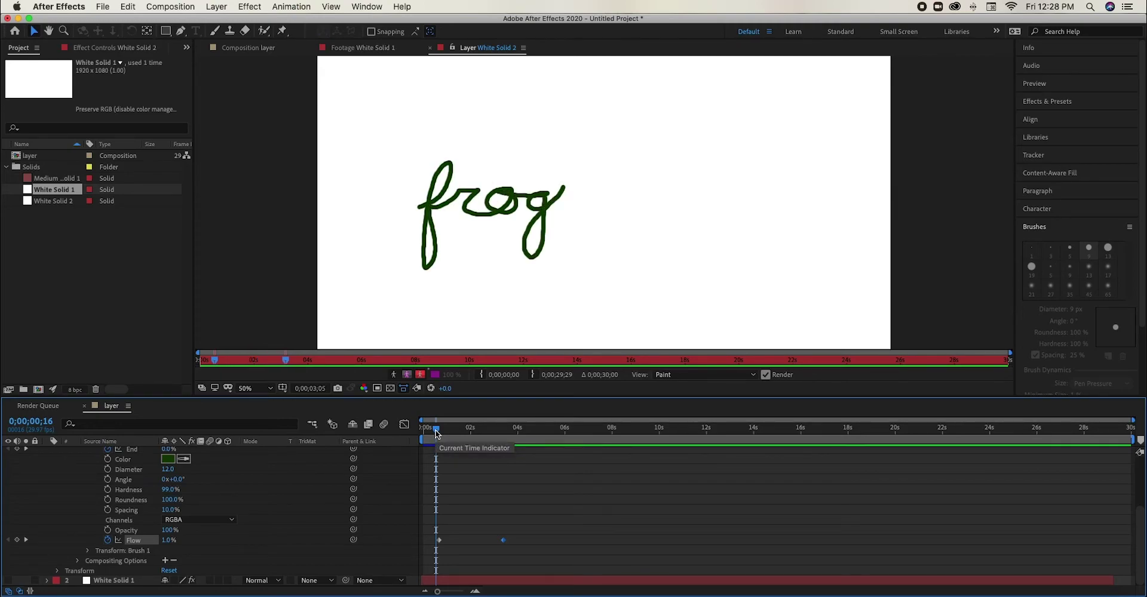
pyautogui.moveTo(436, 430)
pyautogui.mouseDown()
pyautogui.moveTo(507, 433)
pyautogui.moveTo(438, 451)
pyautogui.moveTo(517, 444)
pyautogui.moveTo(478, 451)
pyautogui.mouseUp()
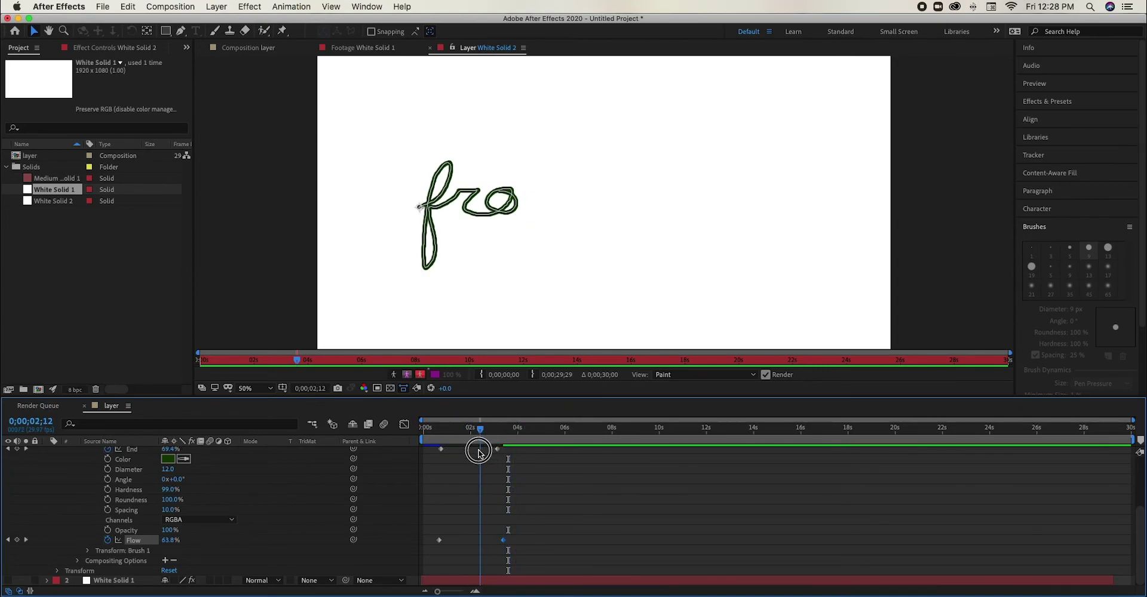
pyautogui.moveTo(503, 540); pyautogui.dragTo(578, 540)
pyautogui.moveTo(497, 449); pyautogui.dragTo(559, 449)
pyautogui.click(431, 429)
pyautogui.press('space')
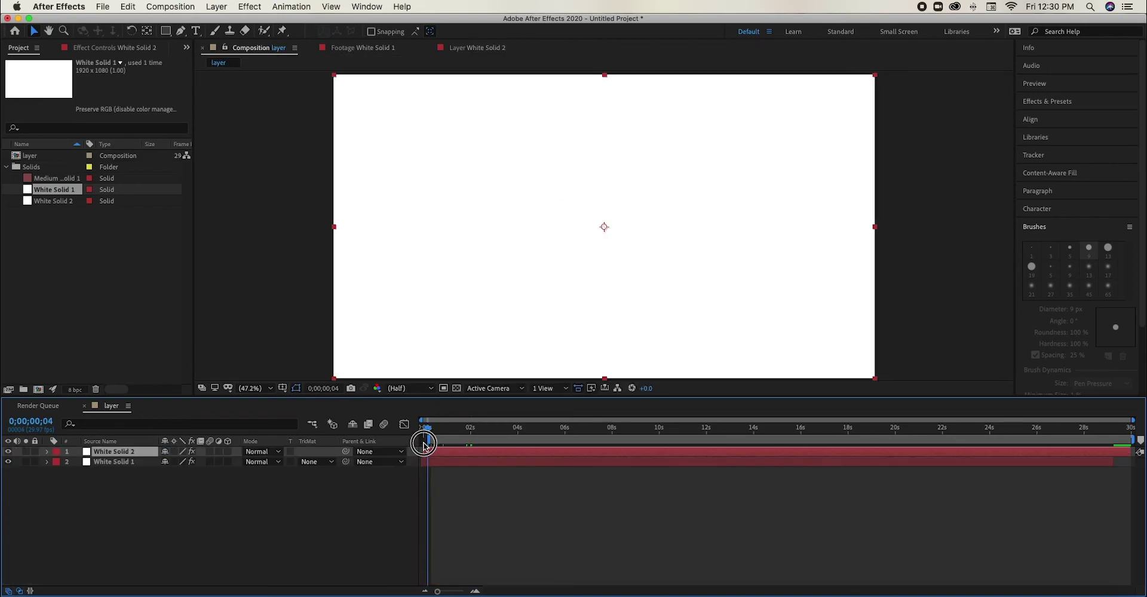
# - Set White Solid 2's blending mode to Multiply and scrub to 0;00;02;14 to check both drawings together
pyautogui.click(256, 461)
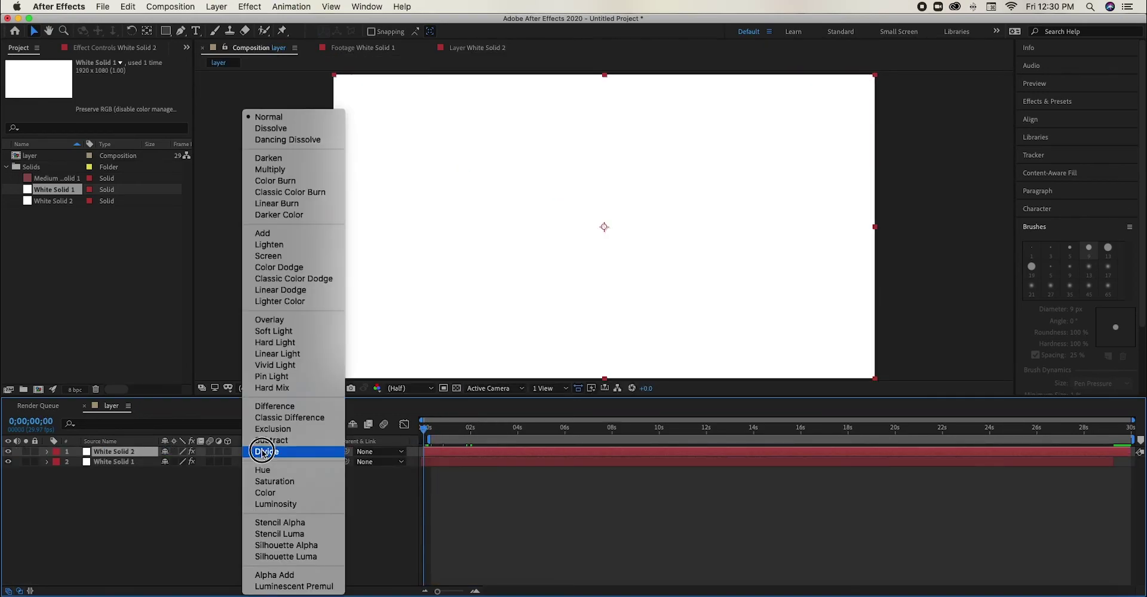
pyautogui.click(302, 169)
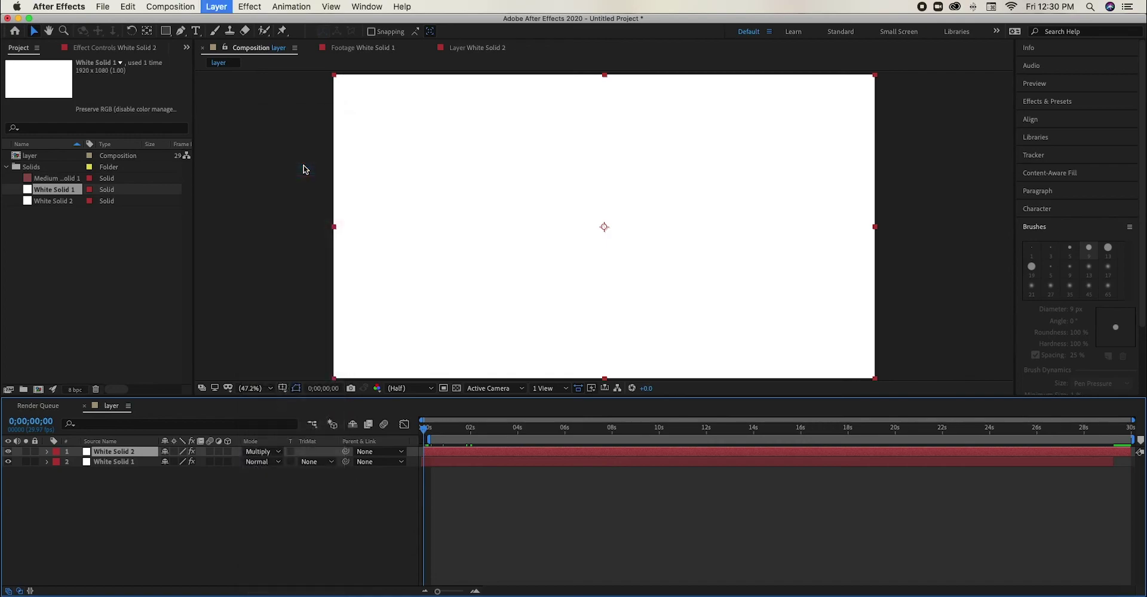
pyautogui.moveTo(430, 433)
pyautogui.mouseDown()
pyautogui.moveTo(619, 448)
pyautogui.moveTo(481, 463)
pyautogui.mouseUp()
# - Move White Solid 2 with the green handwriting to position 1763, 195, above the rear of the bicycle
pyautogui.click(46, 452)
pyautogui.click(58, 472)
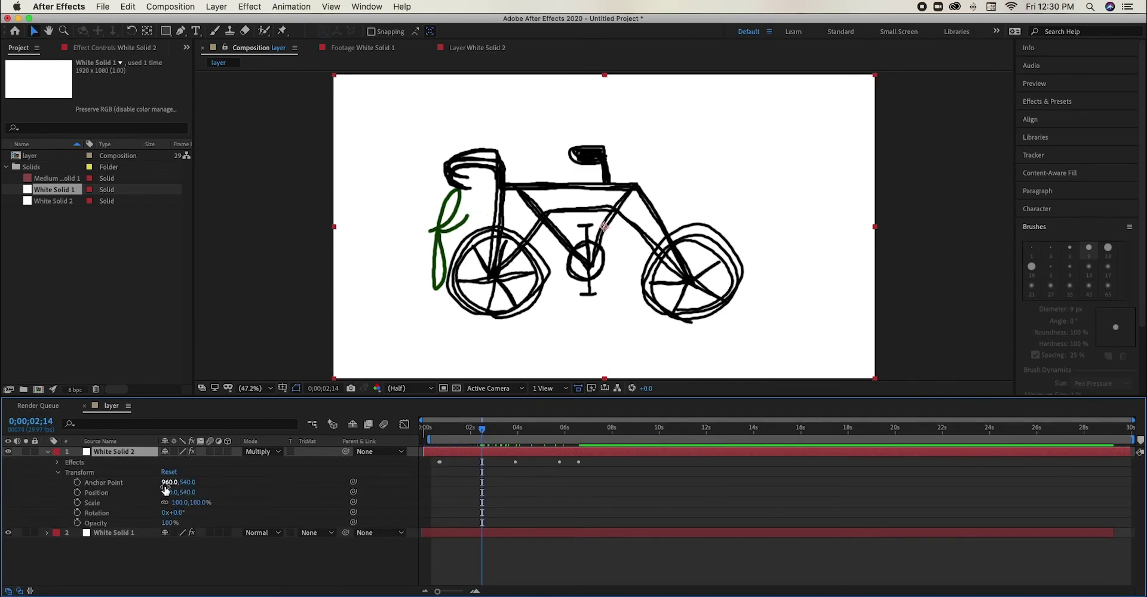
pyautogui.moveTo(169, 496); pyautogui.dragTo(7, 533)
pyautogui.moveTo(194, 490); pyautogui.dragTo(341, 479)
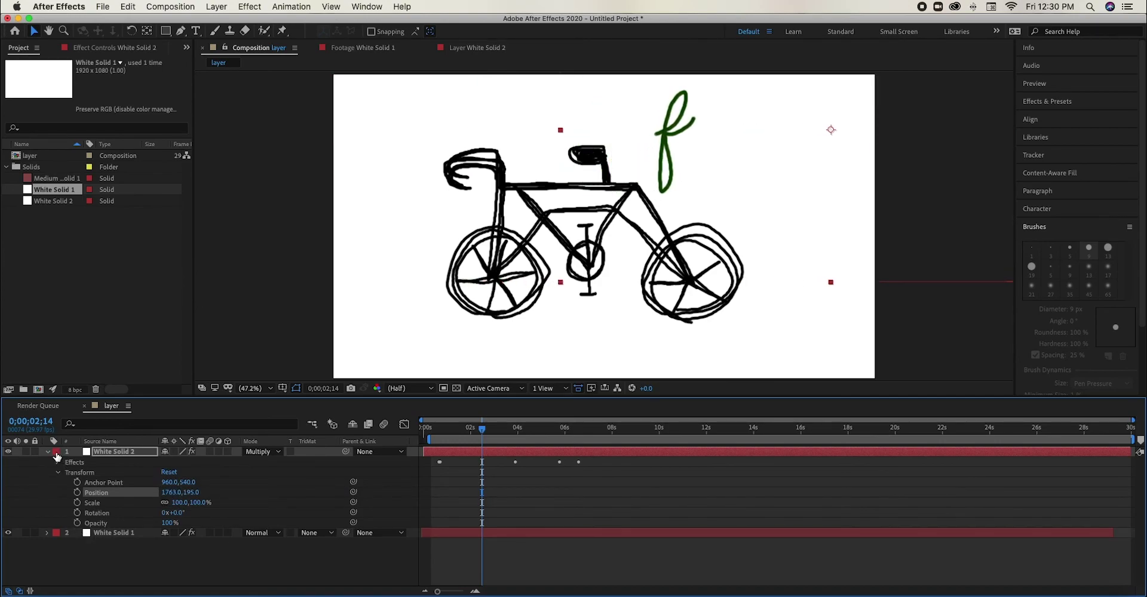
pyautogui.click(48, 451)
# - Move White Solid 1 with the bicycle to position 798, 636, and preview the composition from the start
pyautogui.click(47, 461)
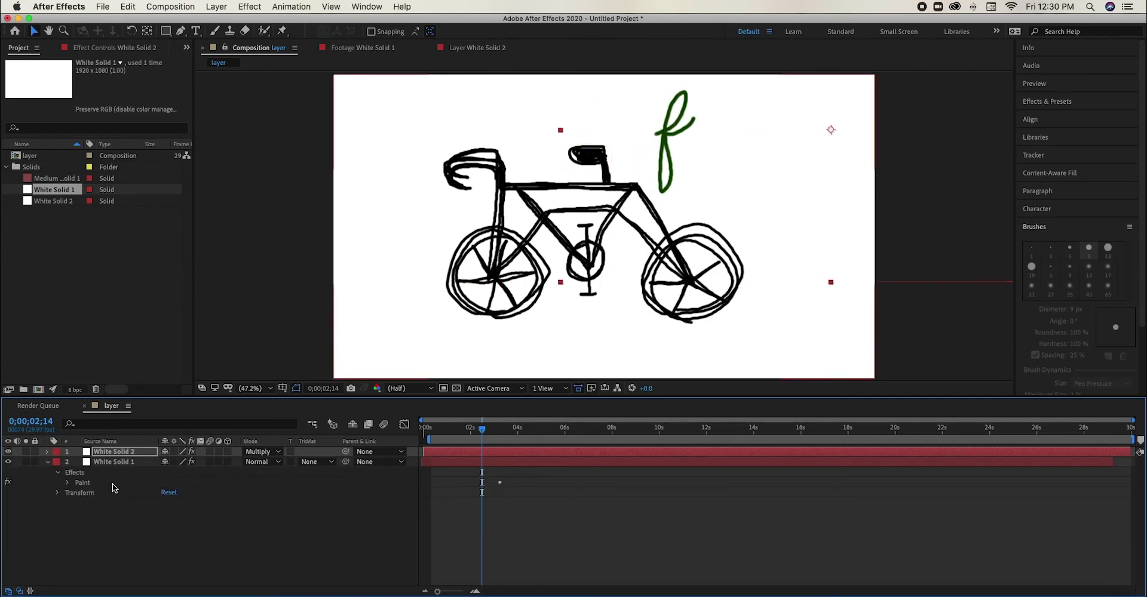
pyautogui.click(58, 493)
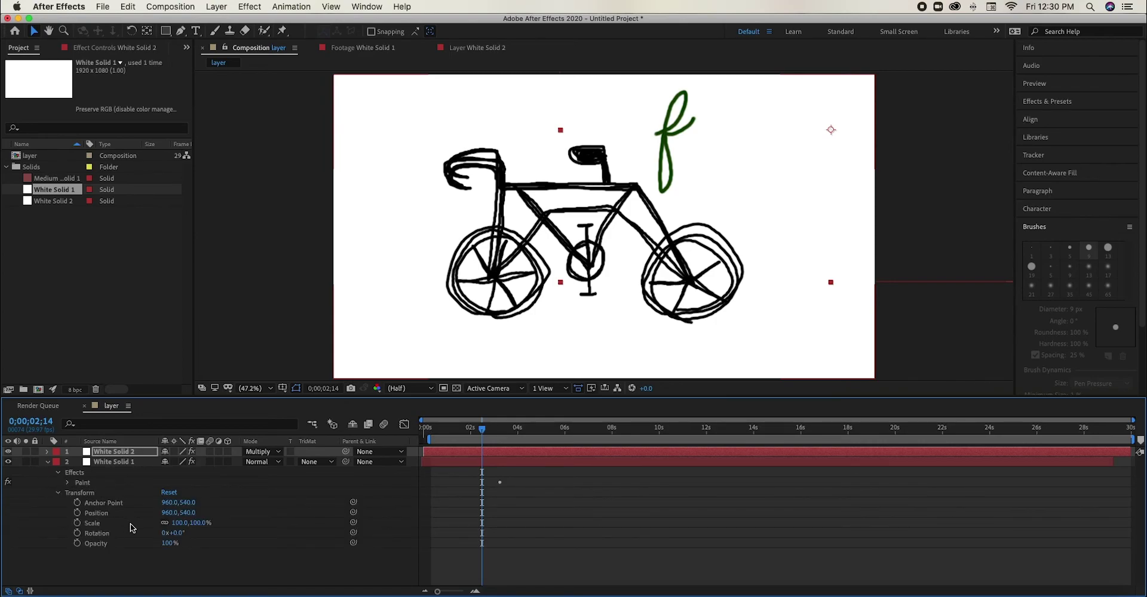
pyautogui.moveTo(165, 514)
pyautogui.mouseDown()
pyautogui.moveTo(102, 511)
pyautogui.moveTo(238, 507)
pyautogui.mouseUp()
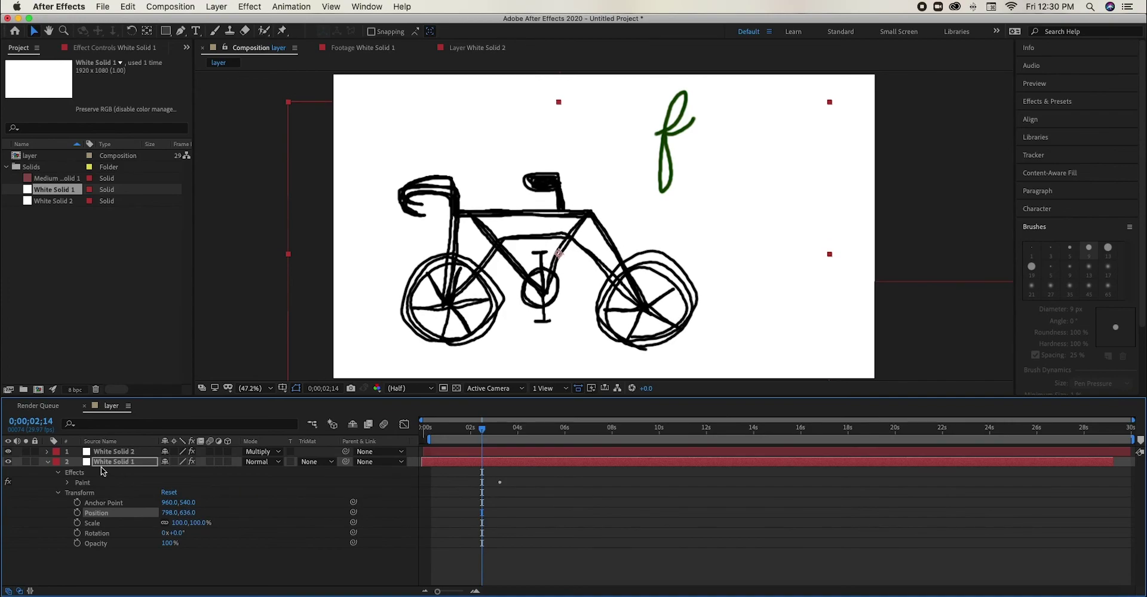
pyautogui.click(47, 461)
pyautogui.moveTo(482, 428); pyautogui.dragTo(424, 428)
pyautogui.press('space')
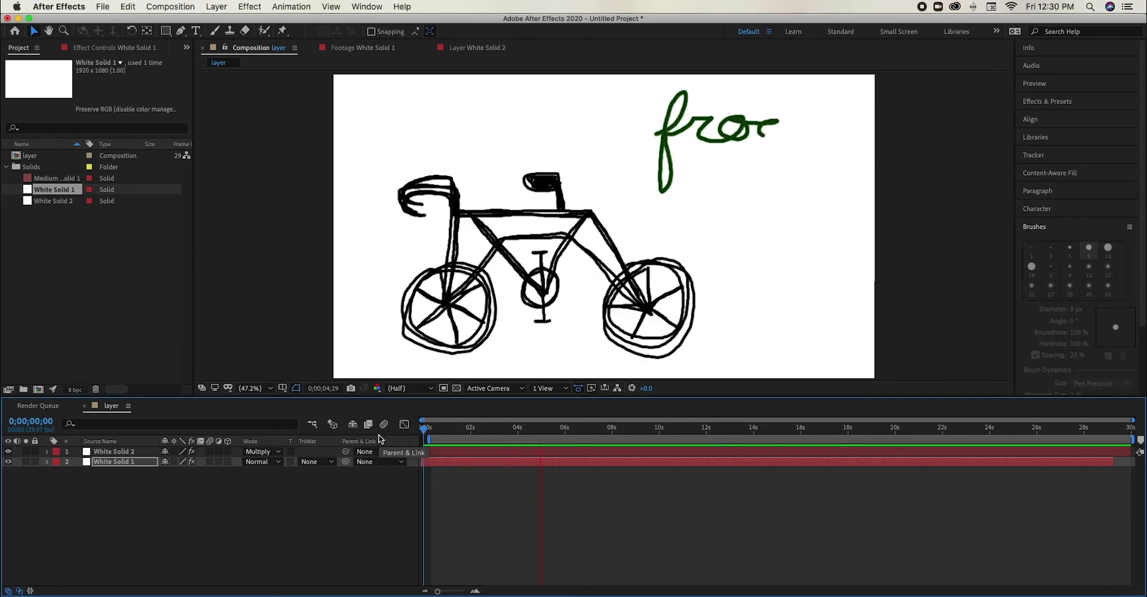
# - Add the composition named layer to the Render Queue
pyautogui.click(103, 7)
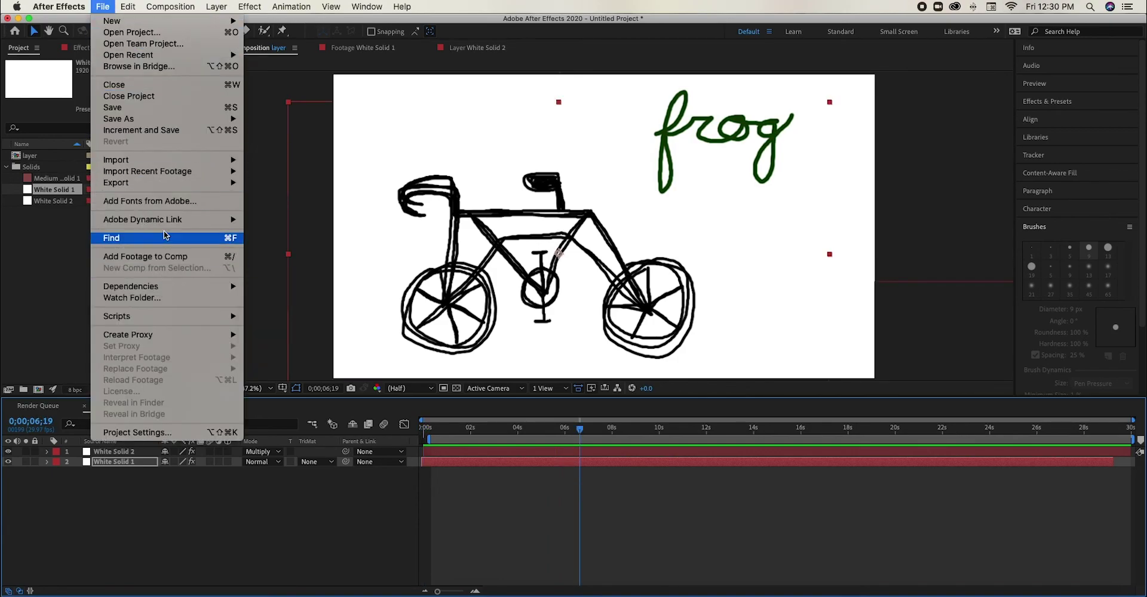
pyautogui.moveTo(165, 182)
pyautogui.click(278, 194)
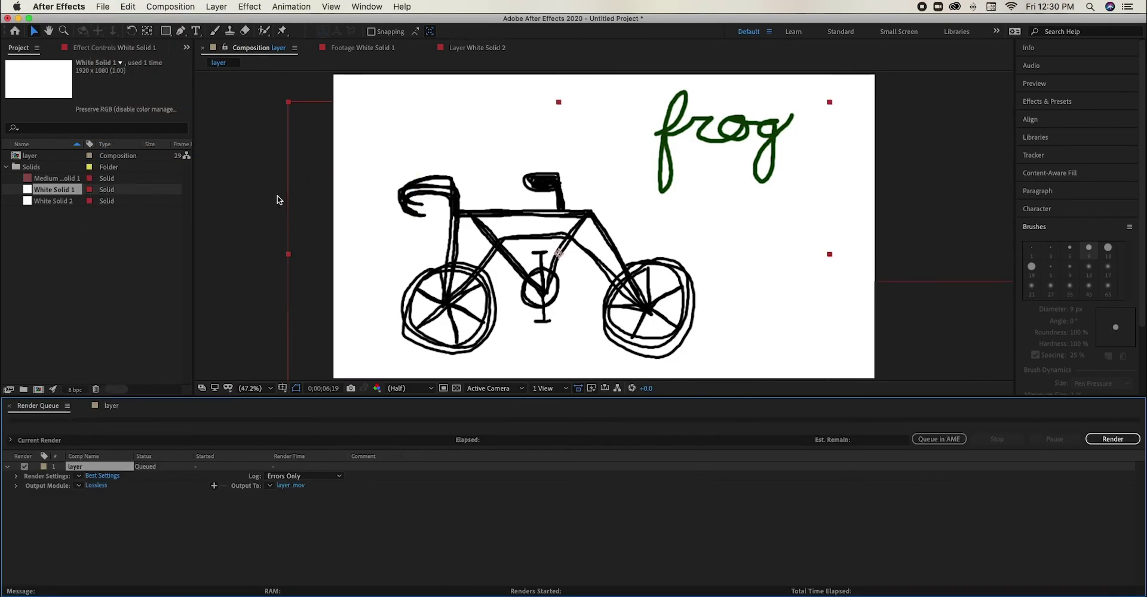
# - Set the render output to "frog bike" as QuickTime in the 00_final folder of the paint tutorial project under Documents, and render it
pyautogui.click(290, 489)
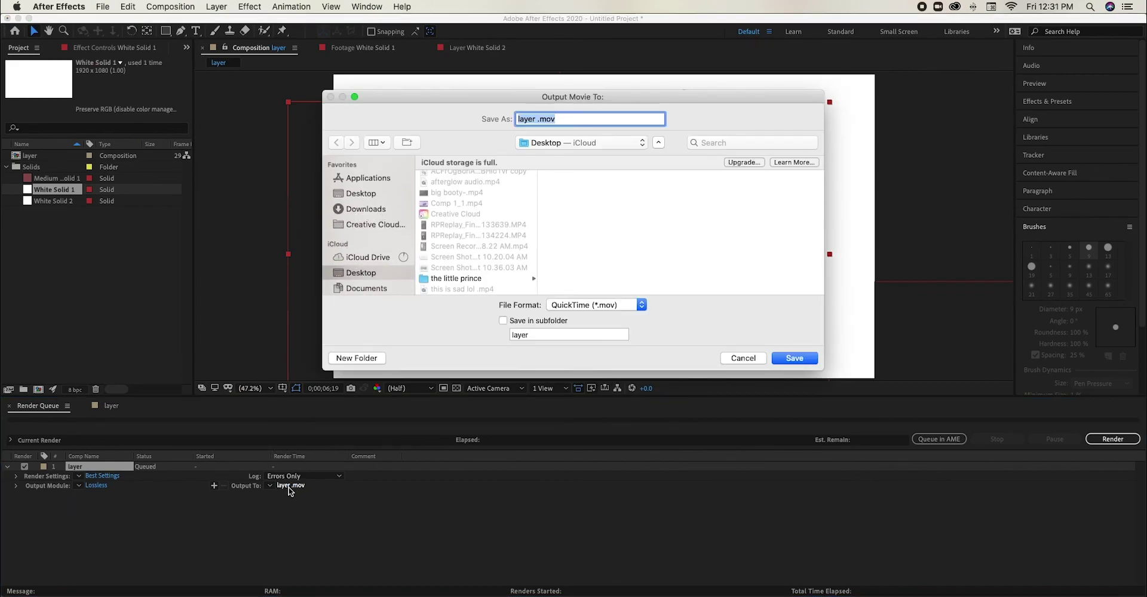
pyautogui.write('b')
pyautogui.click(364, 288)
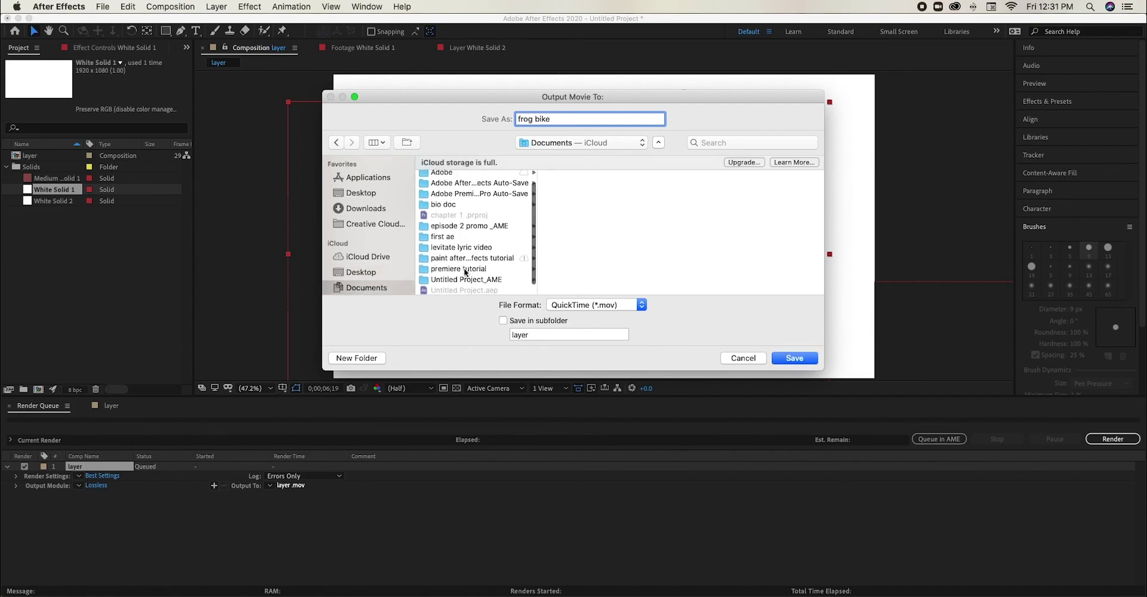
pyautogui.click(472, 250)
pyautogui.click(577, 177)
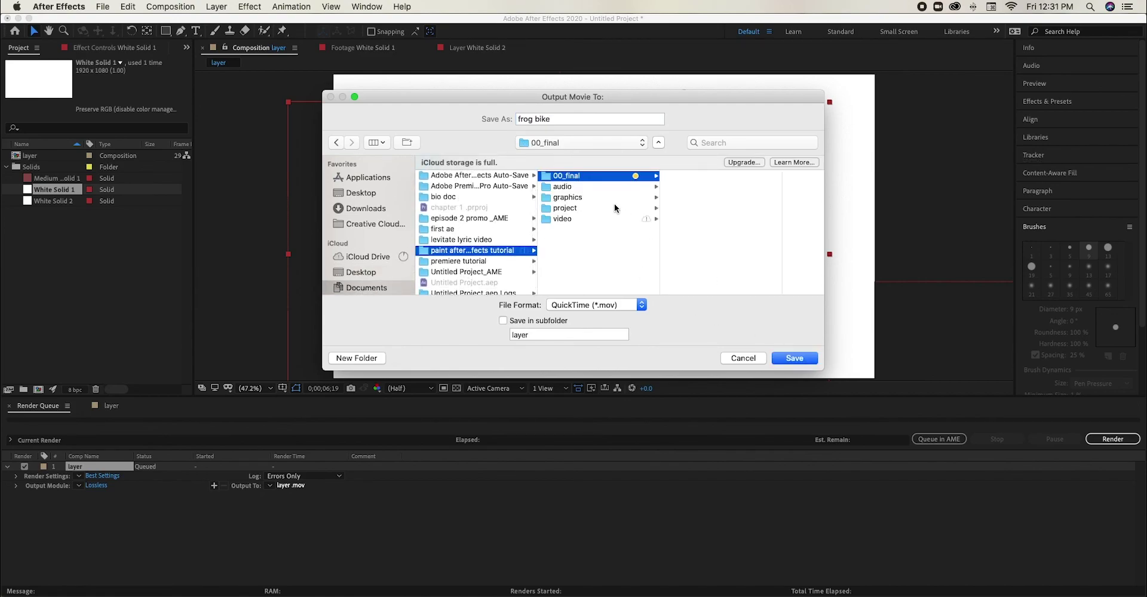
pyautogui.click(795, 359)
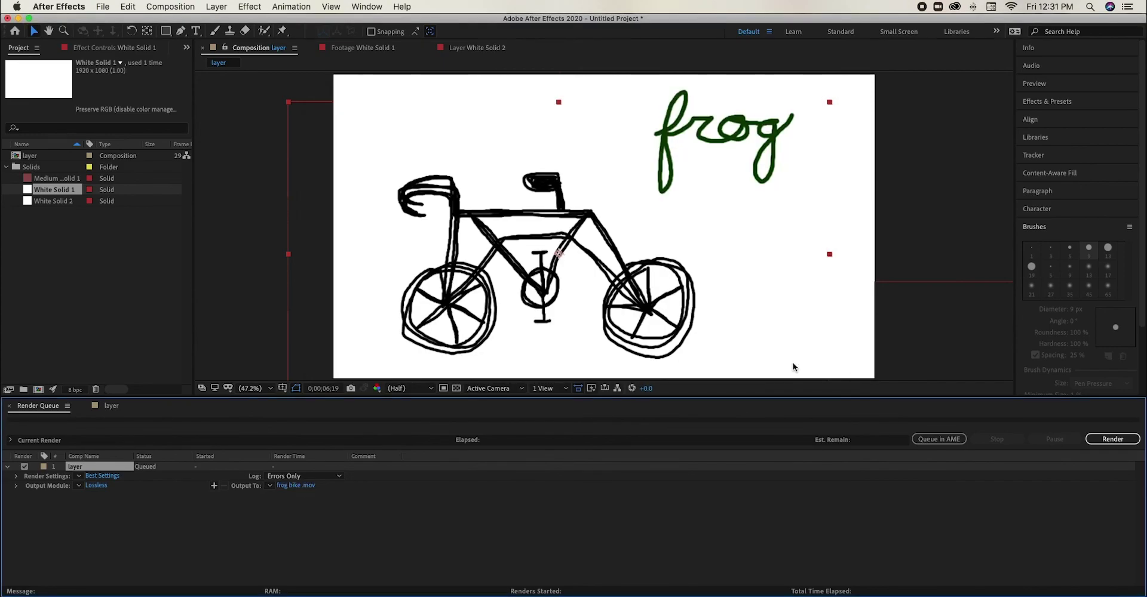
pyautogui.click(1111, 438)
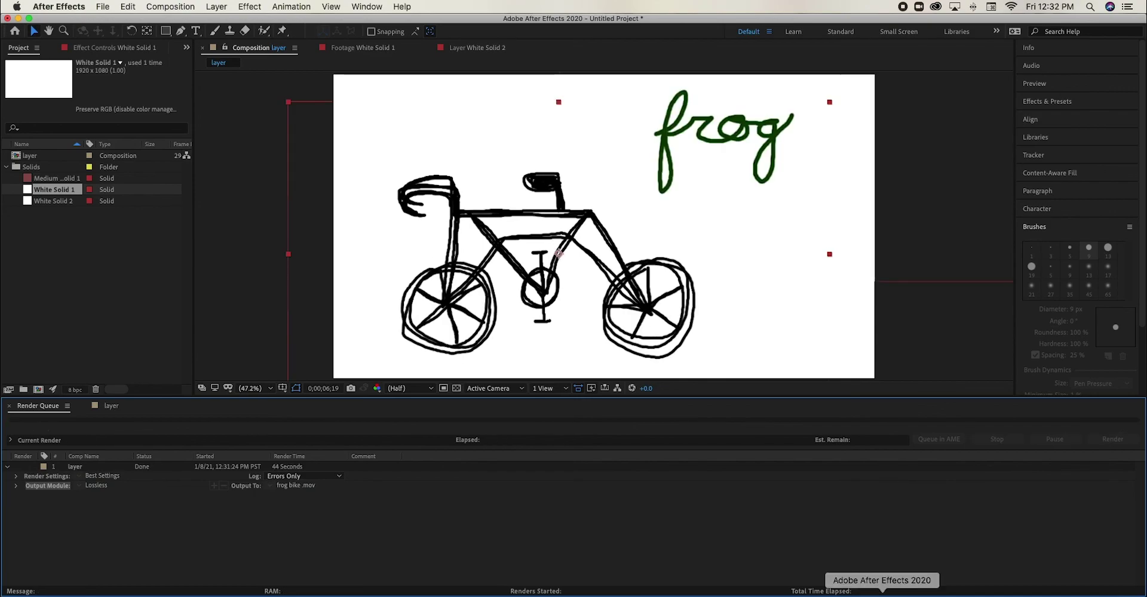